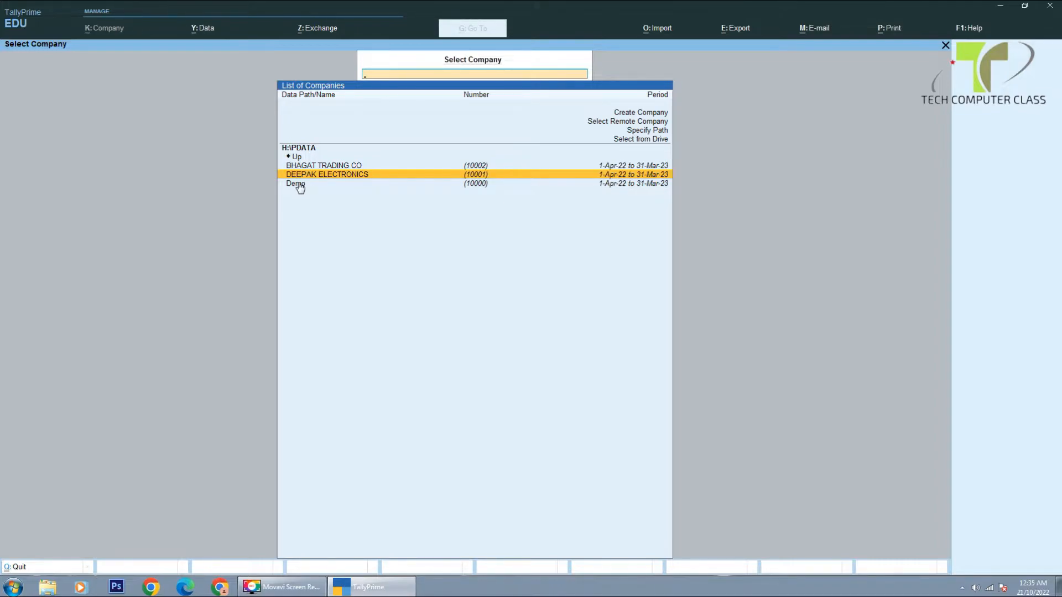
- Open the DEEPAK ELECTRONICS company and start creating a new ledger master
key("Return")
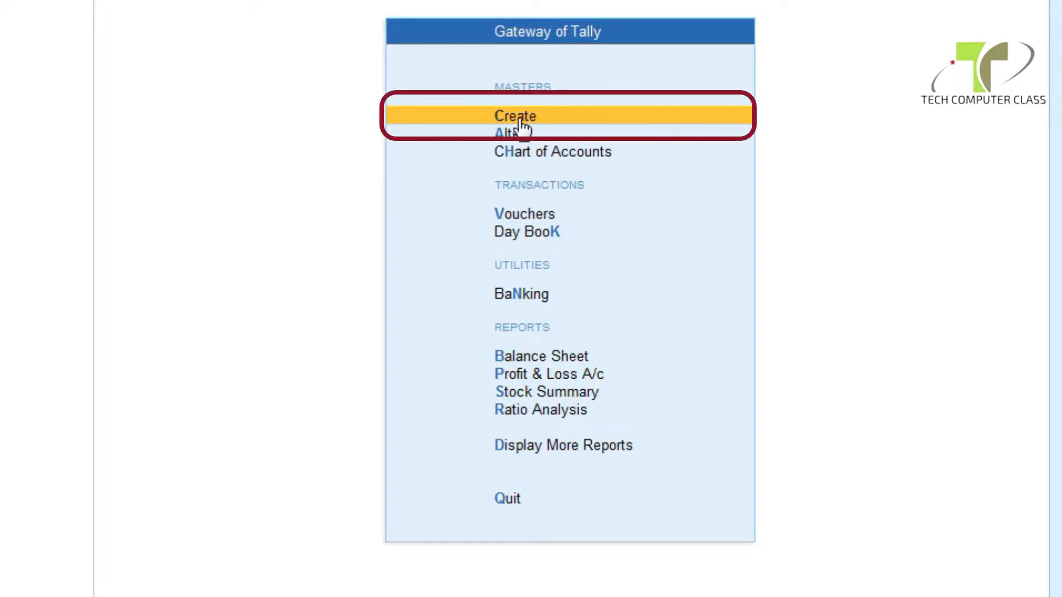
left_click(594, 125)
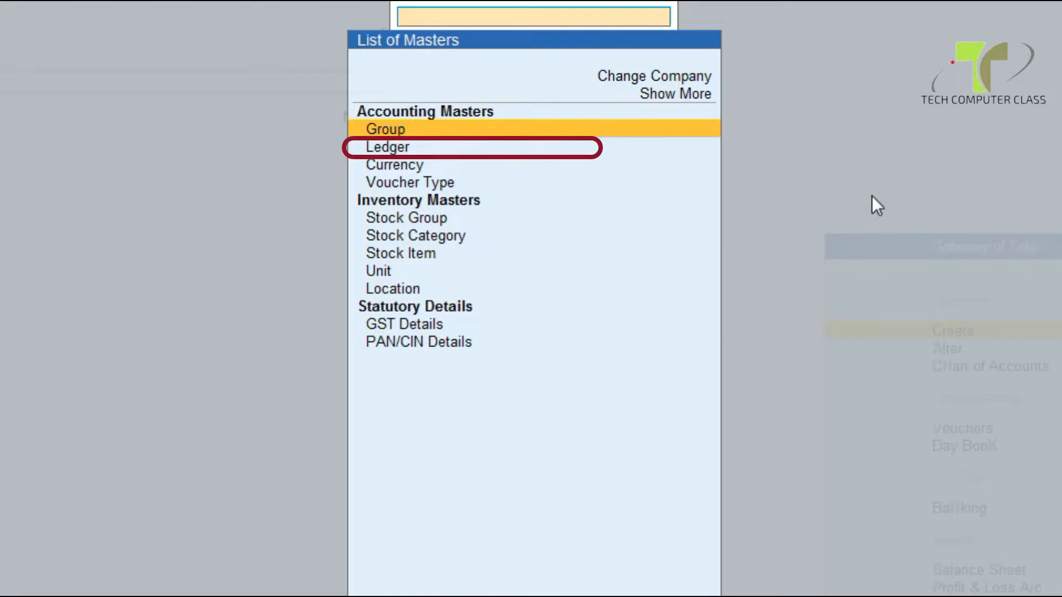
key("Down")
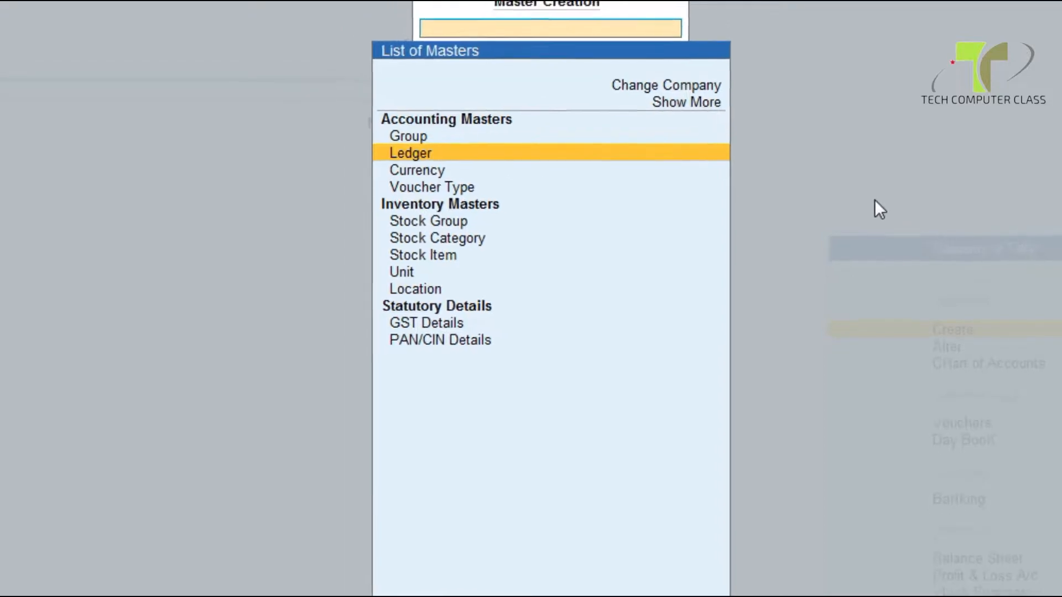
key("Return")
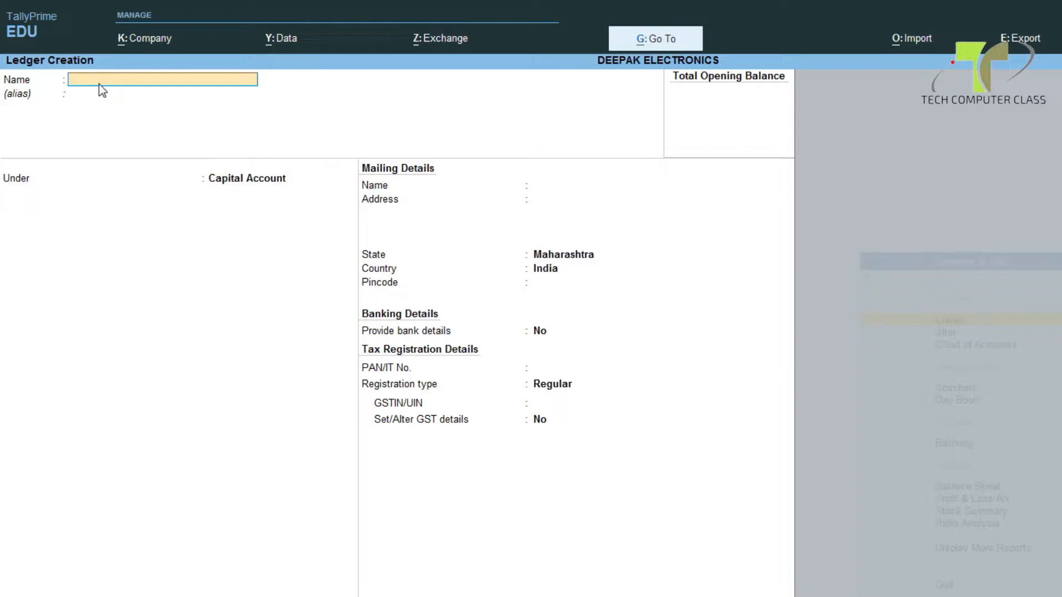
- Name the new ledger SALES A/C. without an alias and place it under Sales Accounts
type("SALES A/C.")
key("Return")
key("Return")
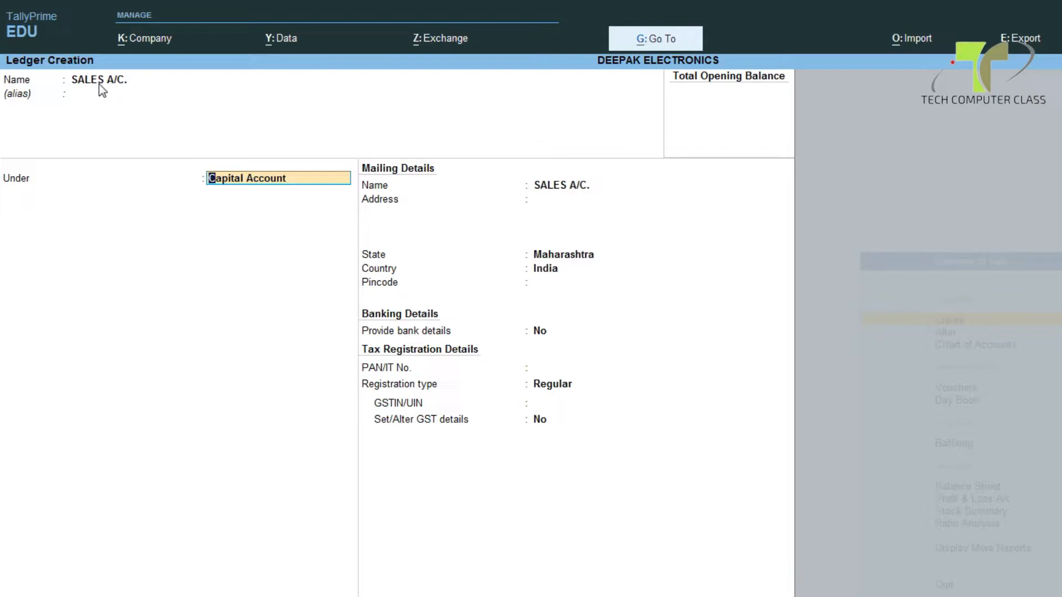
type("S")
type("A")
key("Return")
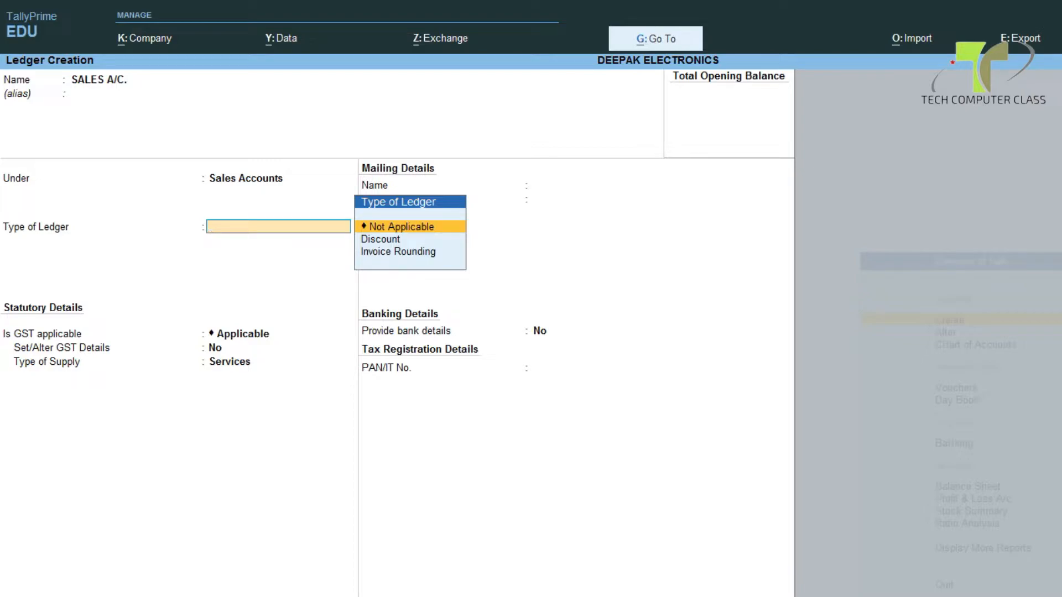
- Set the sales ledger's type to Not Applicable and its supply type to Goods, leave bank details at No, and save it
key("Return")
key("Return")
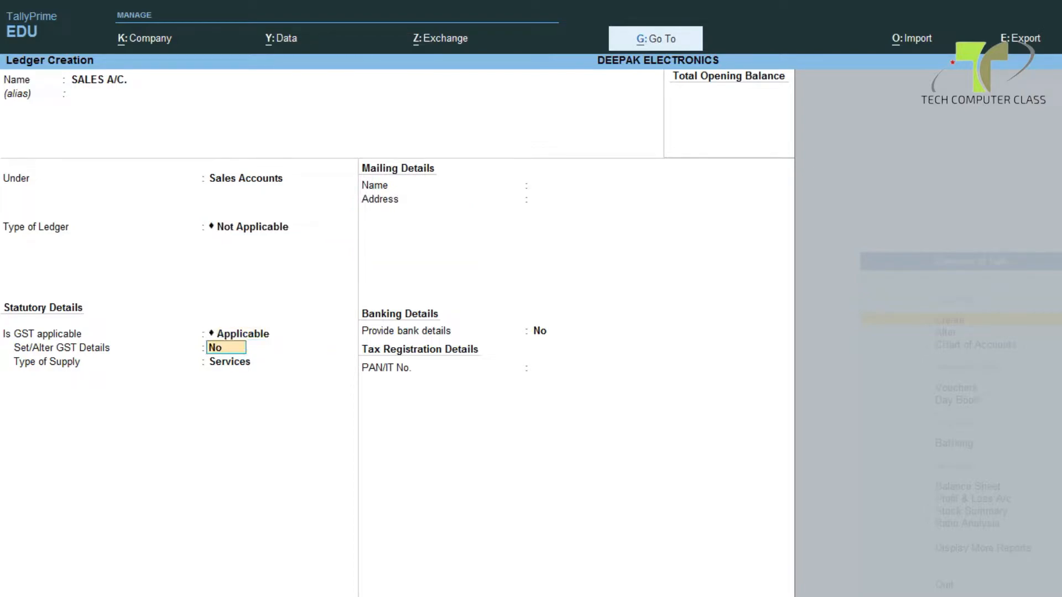
key("Return")
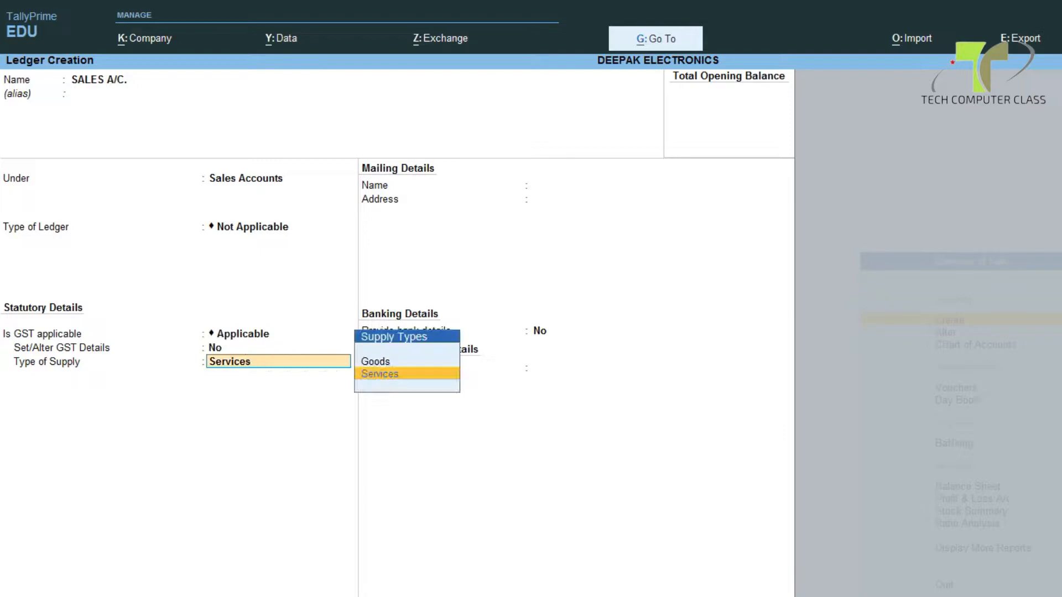
key("Up")
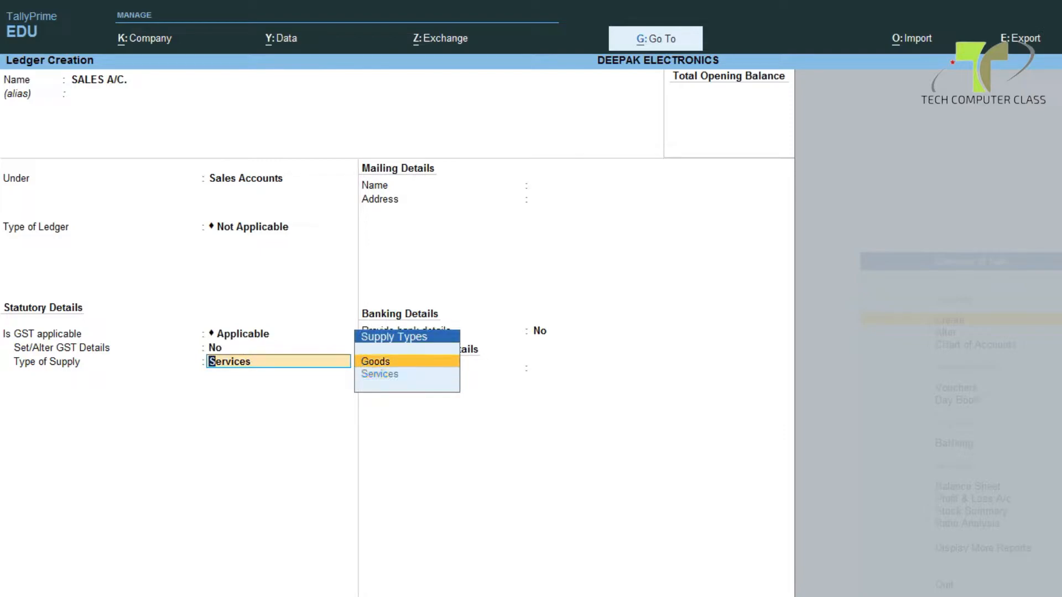
key("Return")
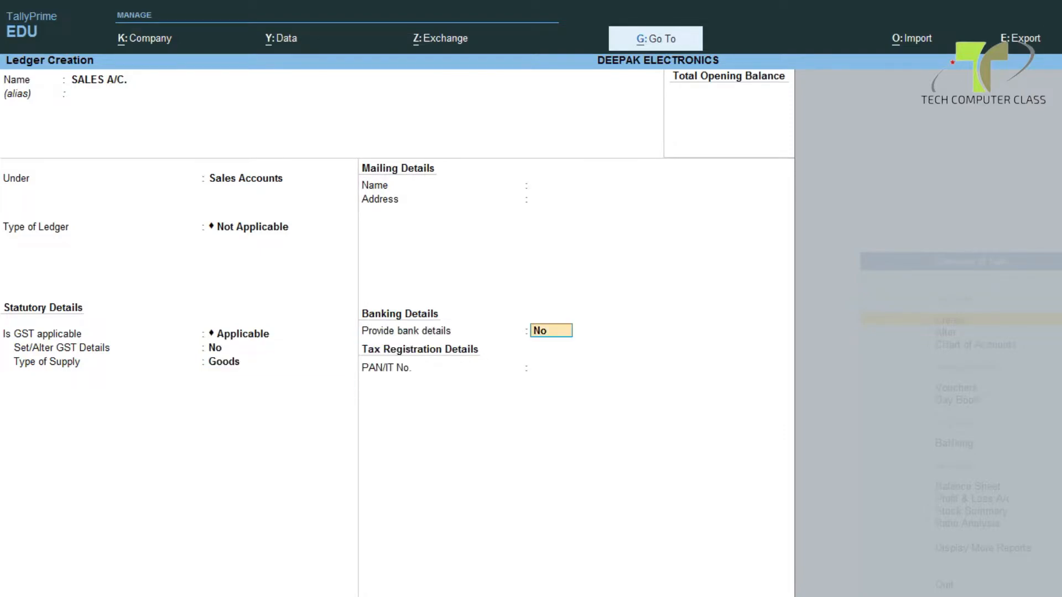
key("Return")
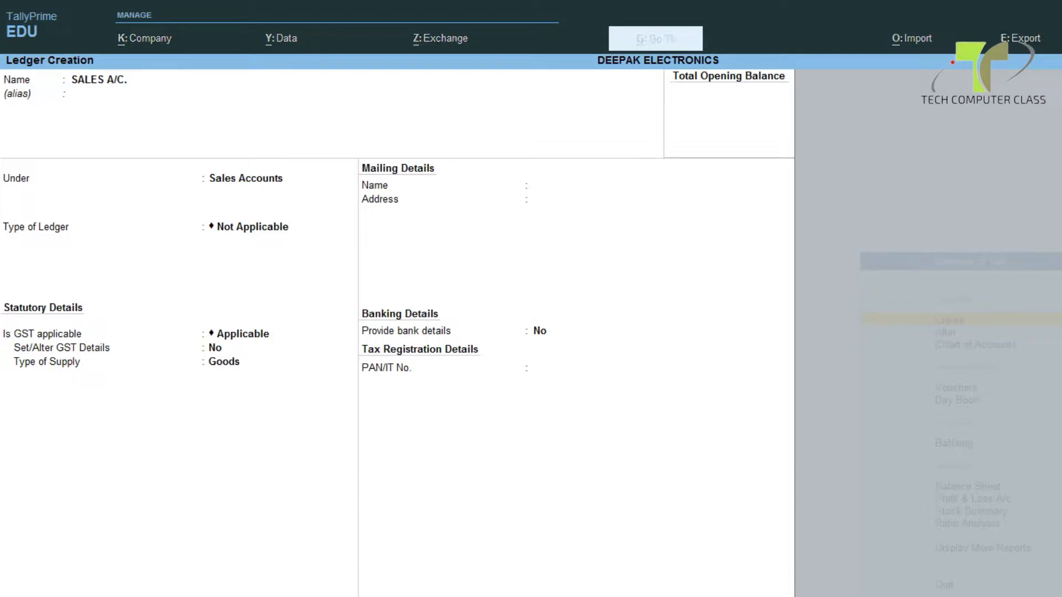
key("Return")
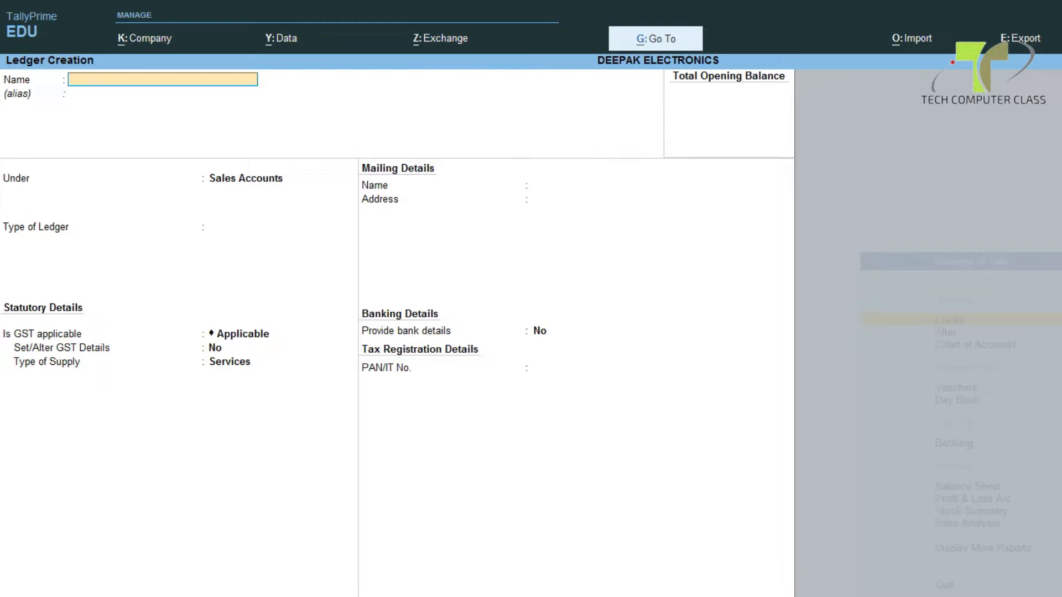
- Name the next ledger PURCHASE A/C, place it under Purchase Accounts, and set its type to Not Applicable with GST applicable
type("PURCHASE A/C")
key("Return")
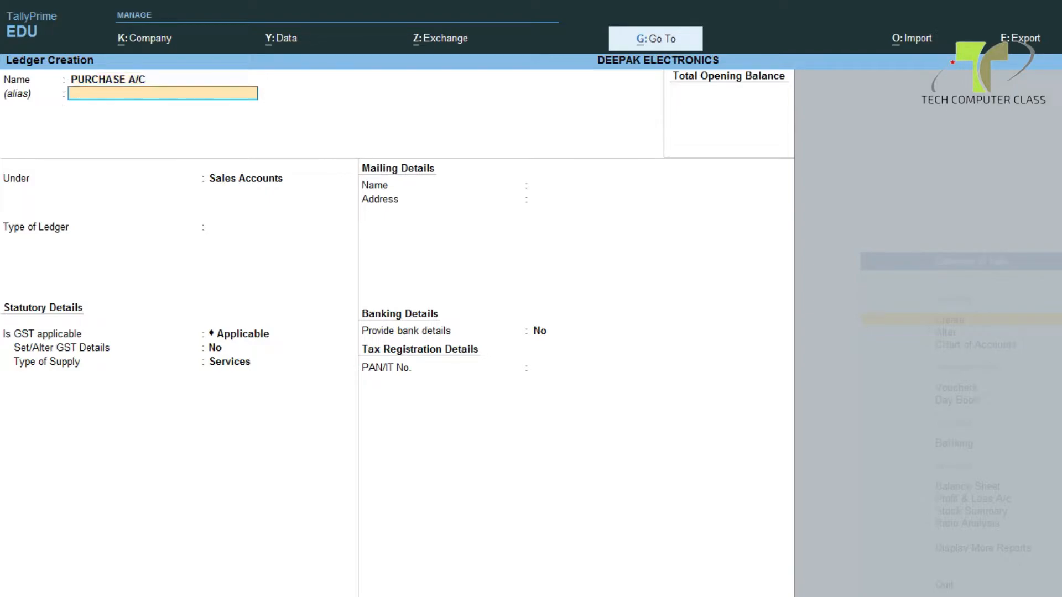
key("Return")
type("Purchas")
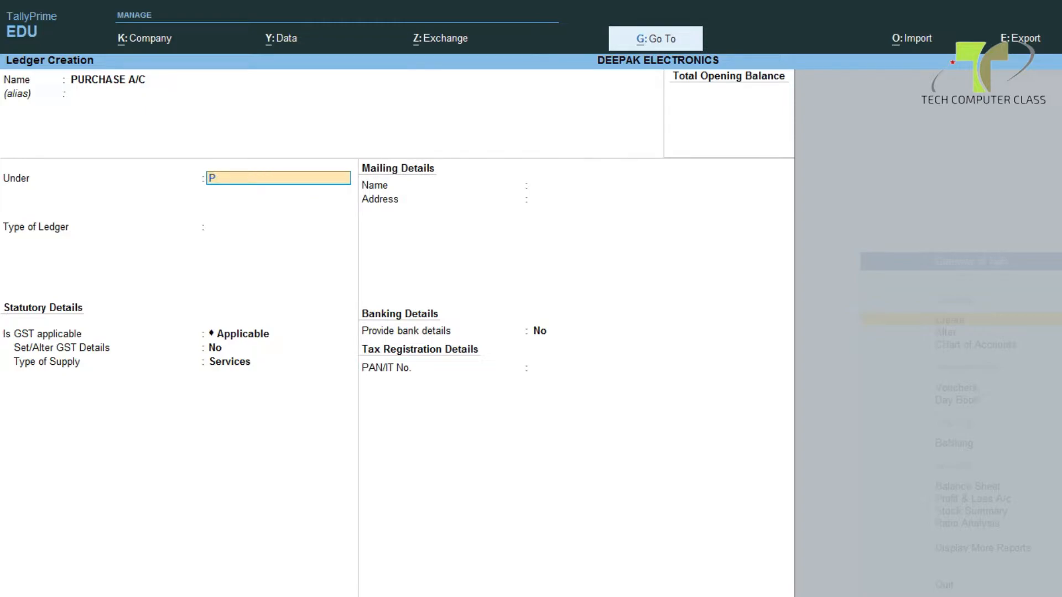
key("Return")
key("Return")
key("Return")
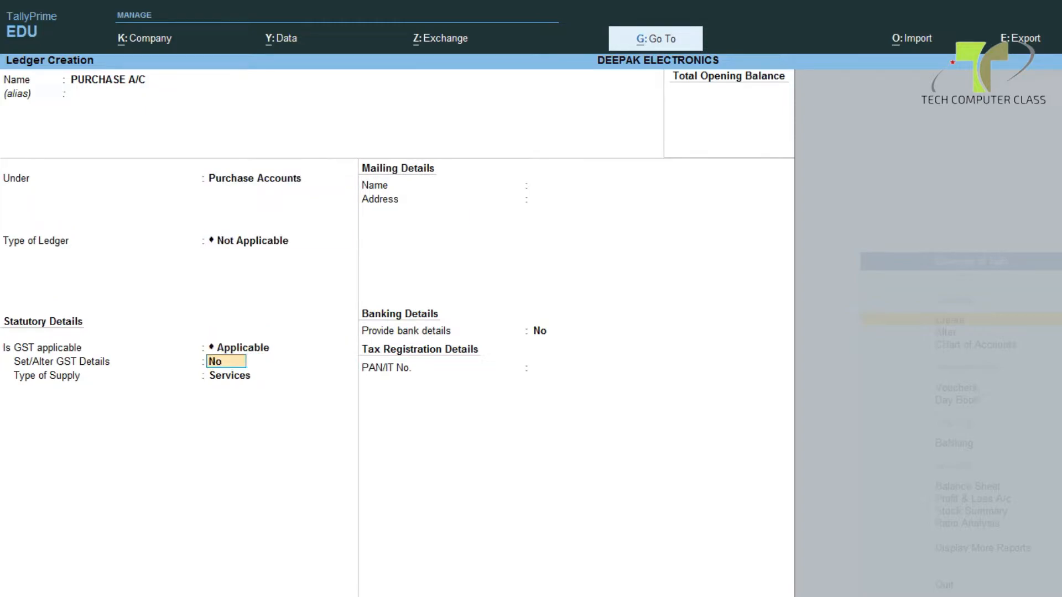
- Set the purchase ledger's type of supply to Goods, leaving GST details at No, and save the ledger
key("Return")
key("Up")
key("Return")
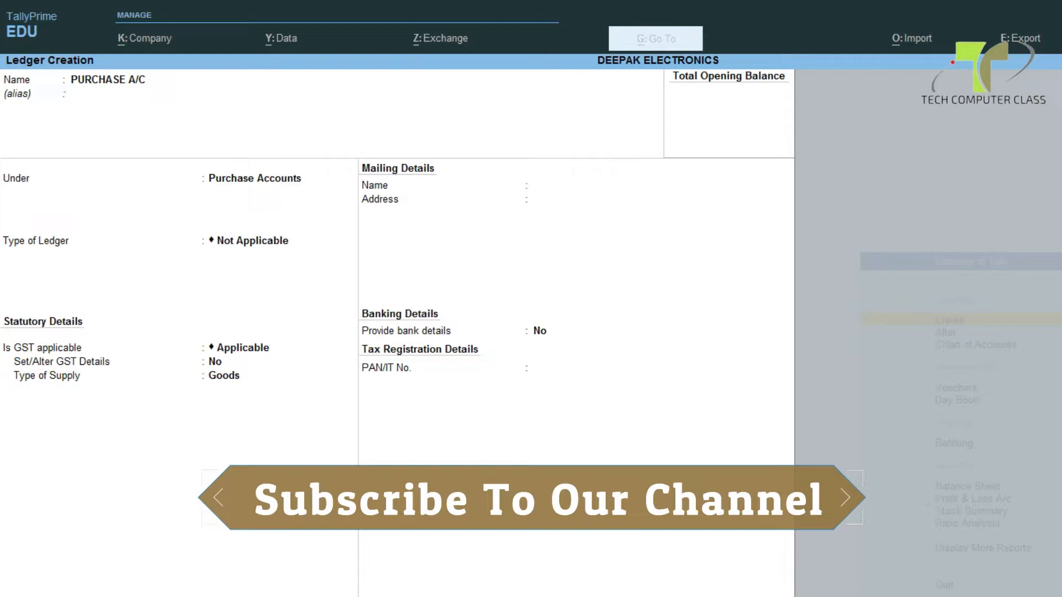
key("Return")
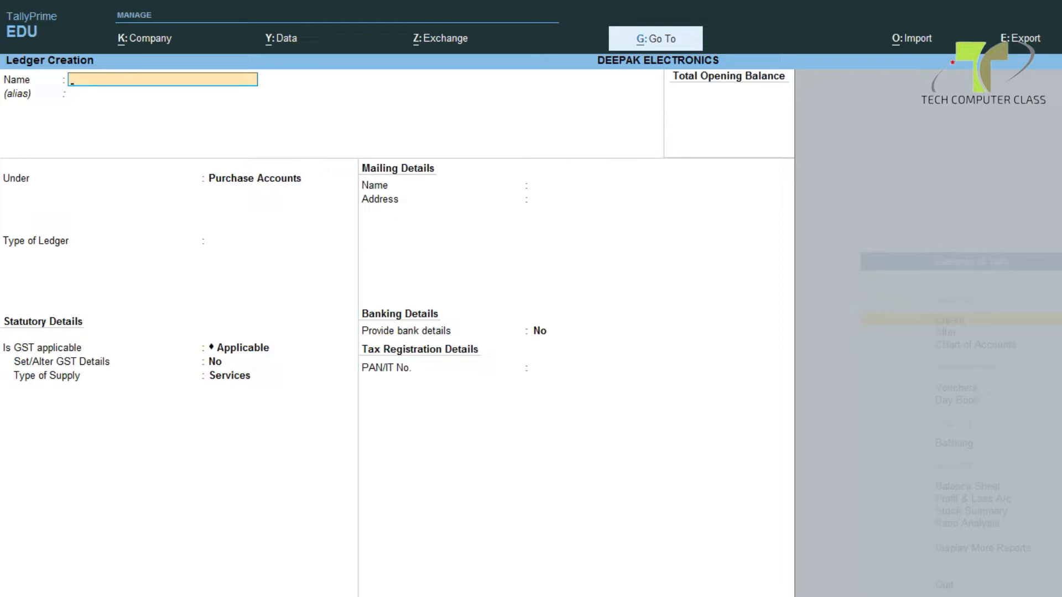
key("alt+Tab")
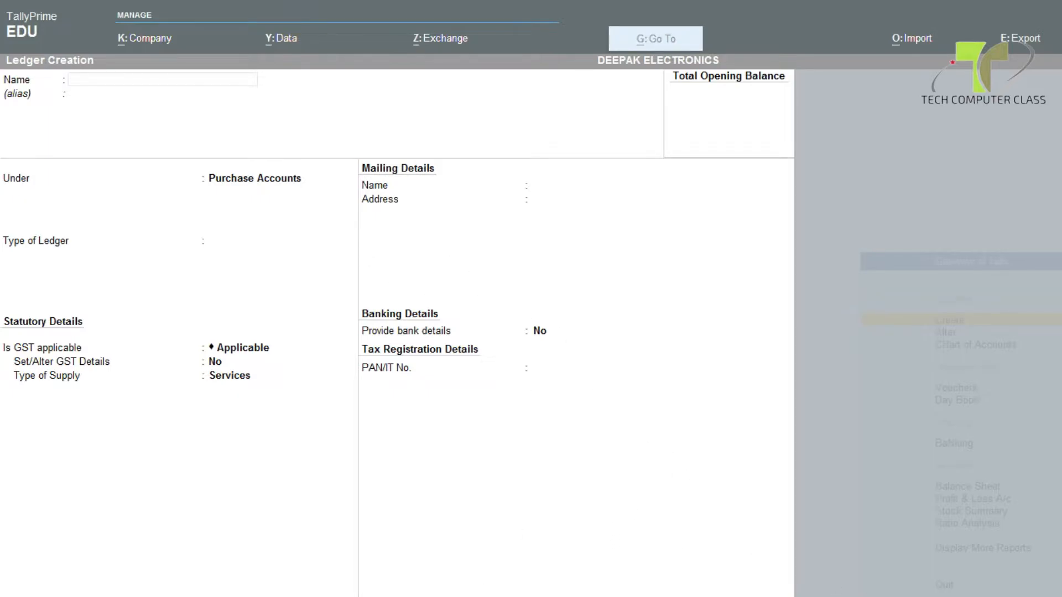
key("alt+Tab")
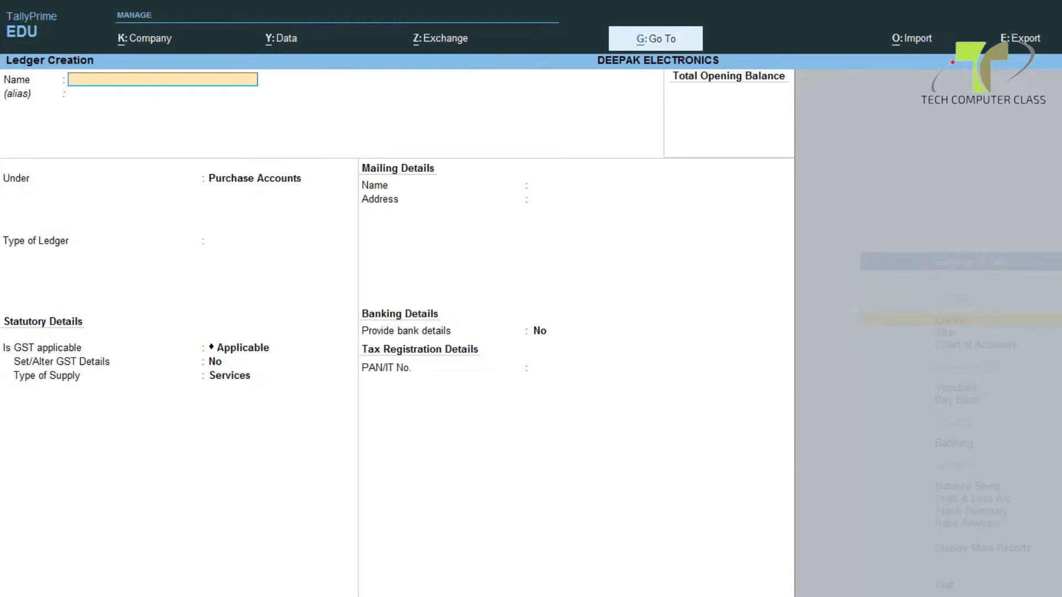
- Create a ledger named CUSTOMER A under Sundry Debtors and save it with the remaining default details
type("CUSTOMER A")
key("Return")
key("Return")
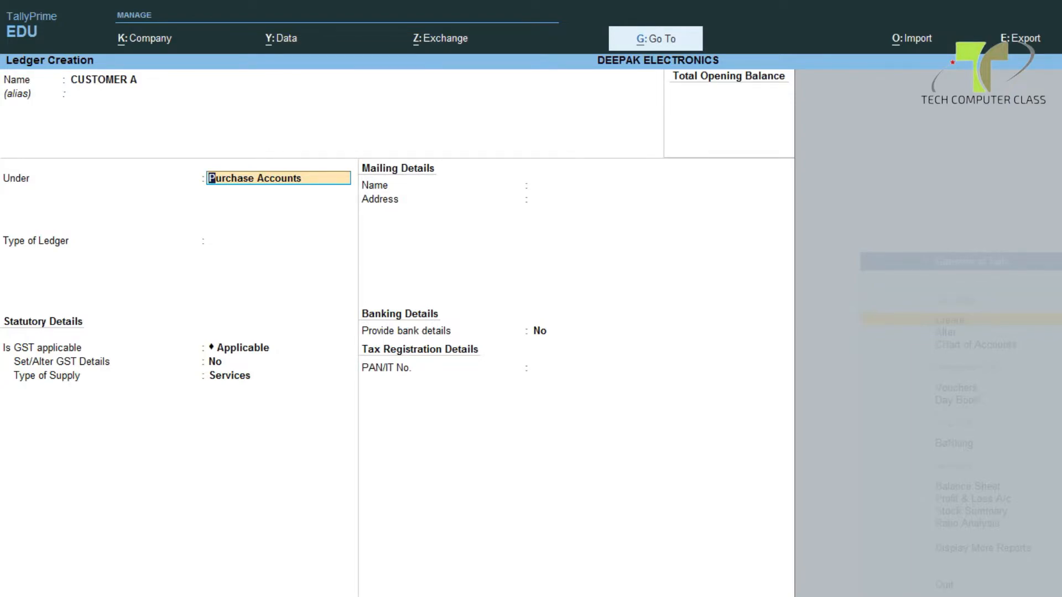
type("SU")
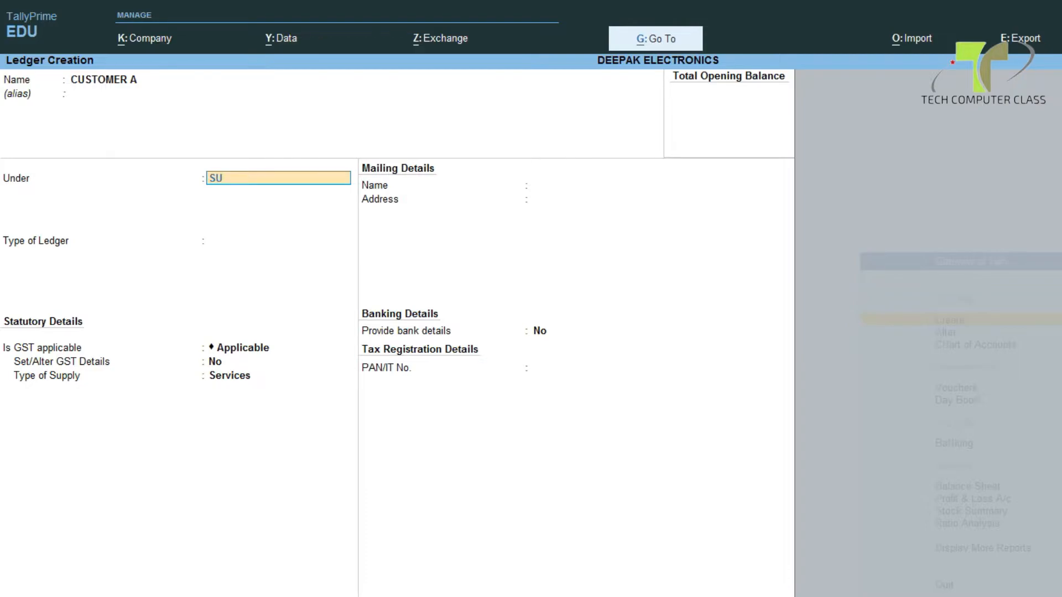
key("Return")
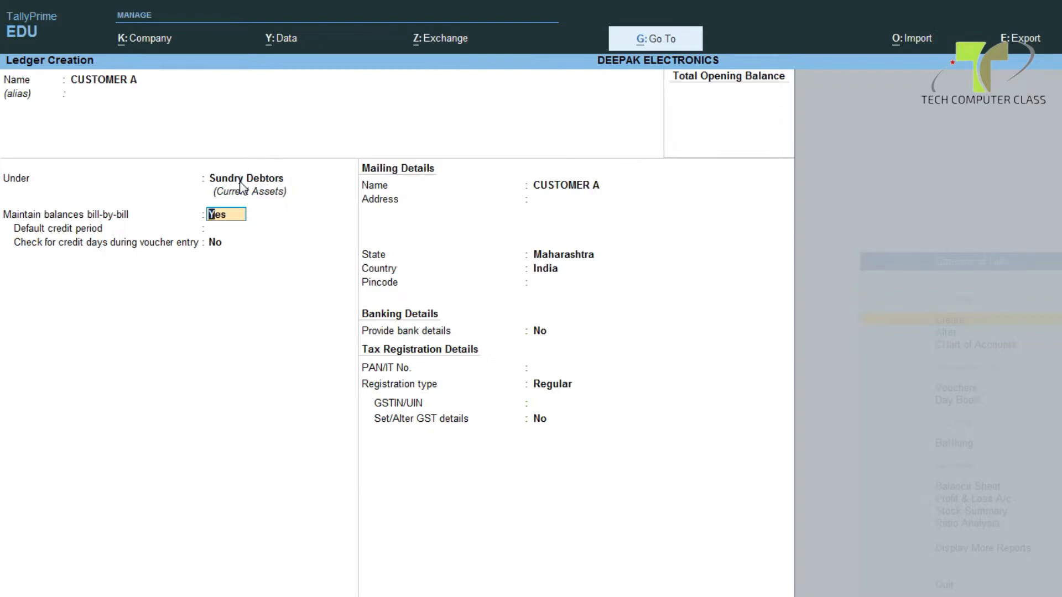
key("ctrl+a")
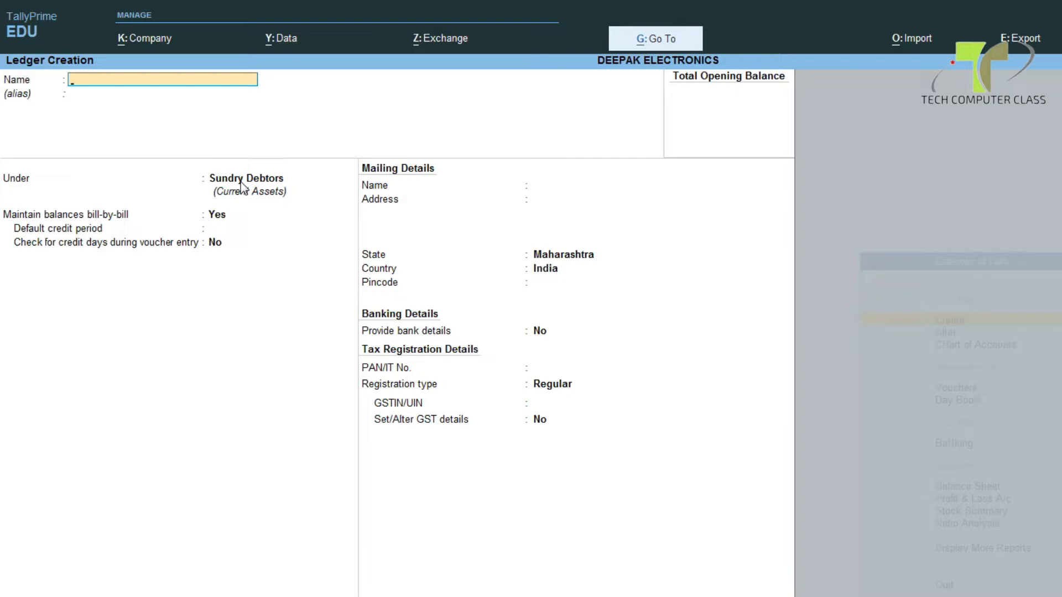
- Create a ledger named CUSTOMER B under Sundry Debtors and save it with the default details
type("CUSOT")
key("BackSpace")
key("BackSpace")
type("TOMER B")
key("Return")
key("ctrl+a")
- Create a ledger named SUPPLIER A under Sundry Creditors and save it with the remaining default details
type("SUPP")
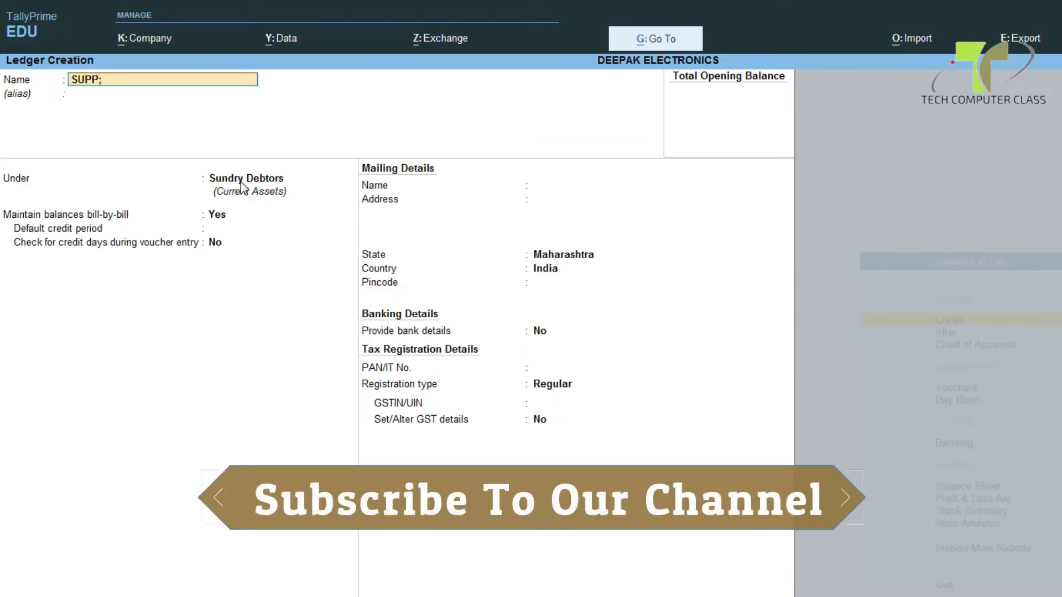
type("LIER A")
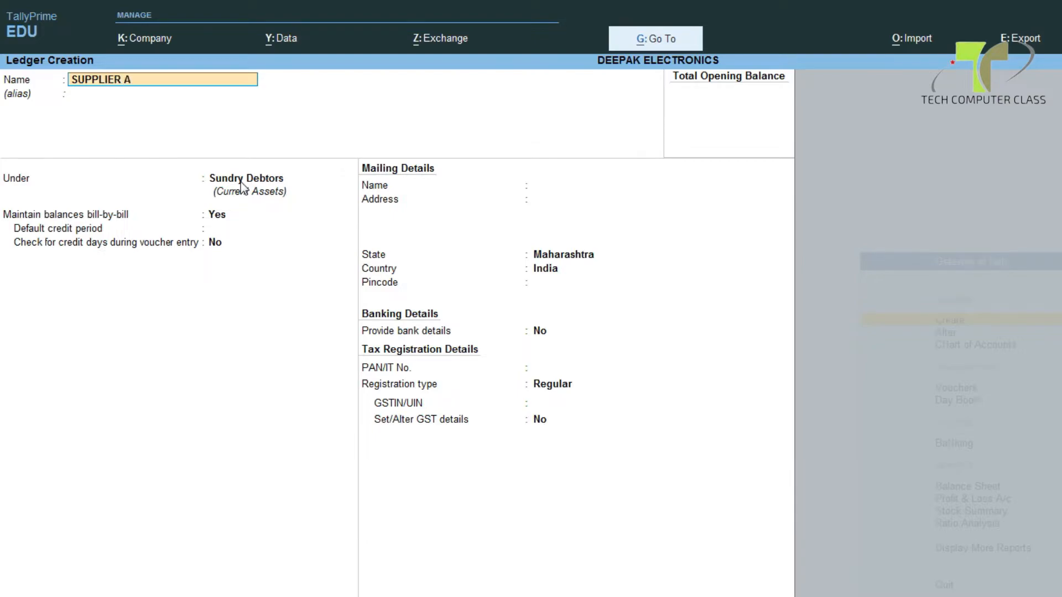
key("Return")
key("Return")
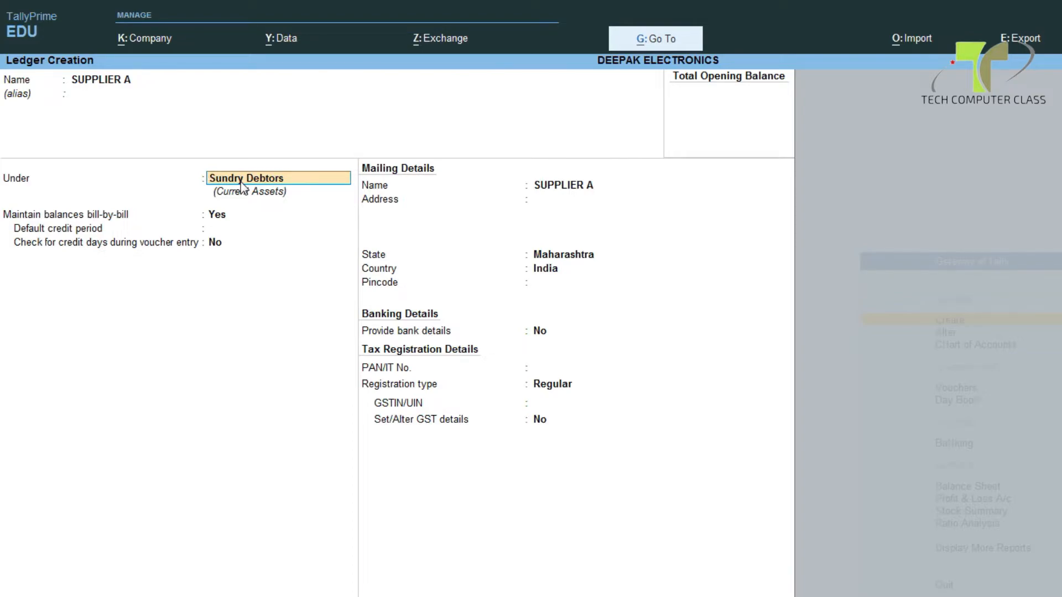
key("Up")
key("Return")
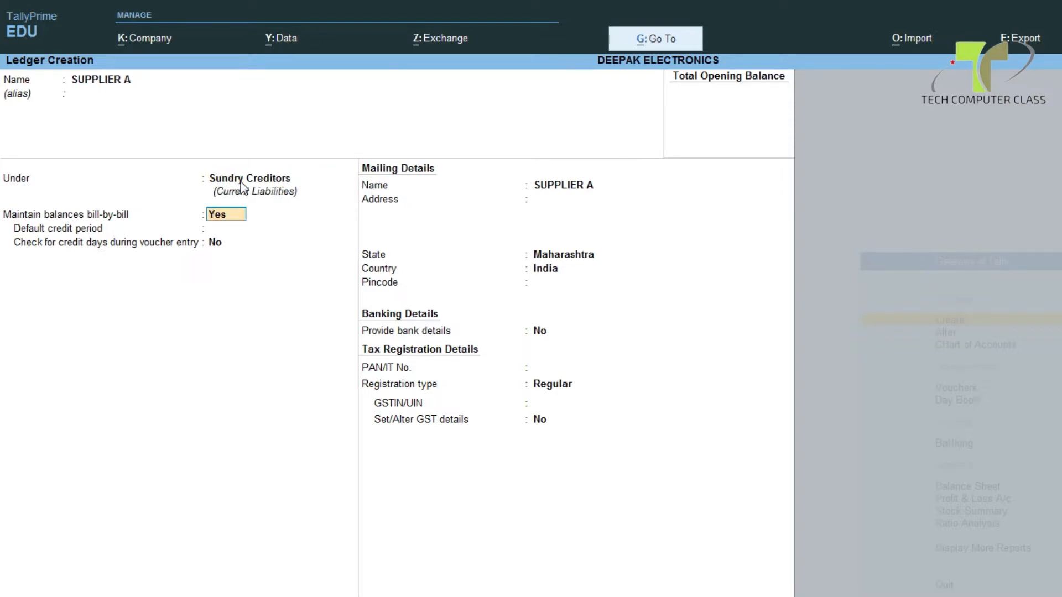
key("ctrl+a")
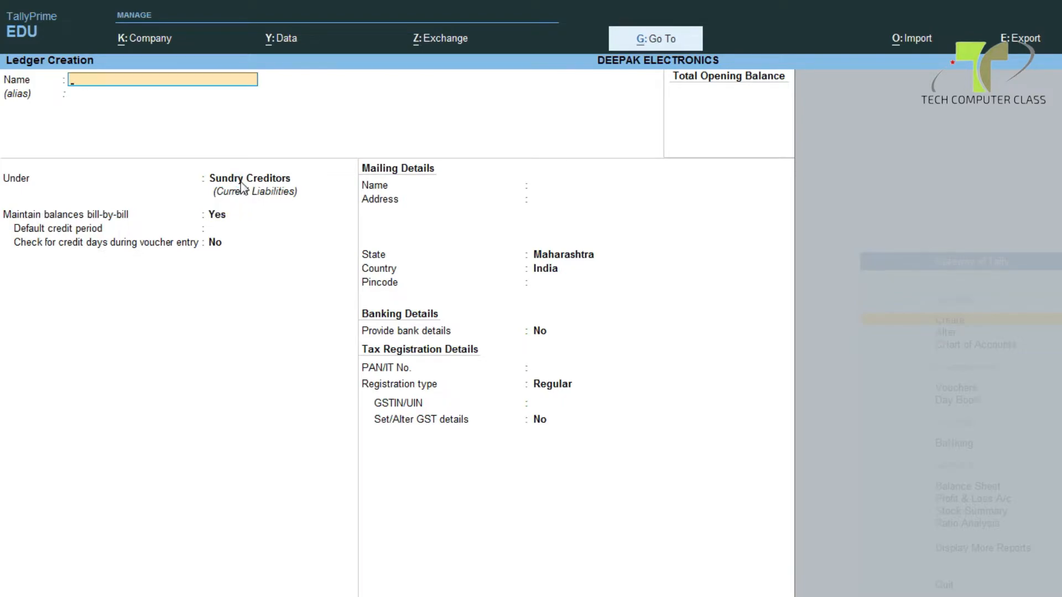
- Create a ledger named SUPPLIER B under Sundry Creditors and save it with the default details
type("SUPPL")
type("IER")
key("BackSpace")
key("BackSpace")
key("BackSpace")
type("IER B")
key("ctrl+a")
- Create a ledger named ELECTRICITY EXP under Direct Expenses and save it with the remaining default details
type("ELECTRICITY EXP")
key("Return")
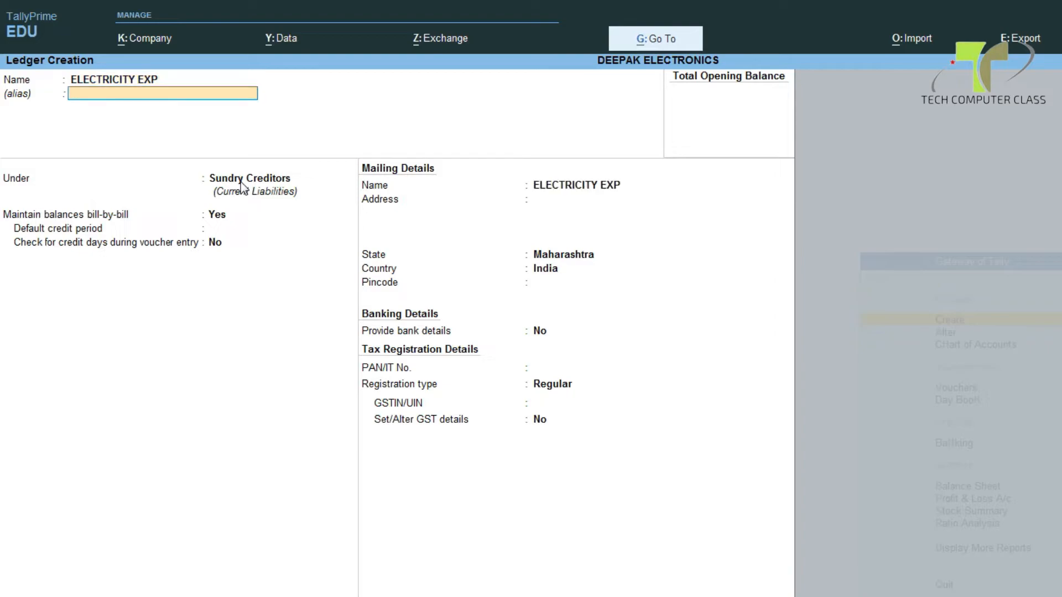
key("Return")
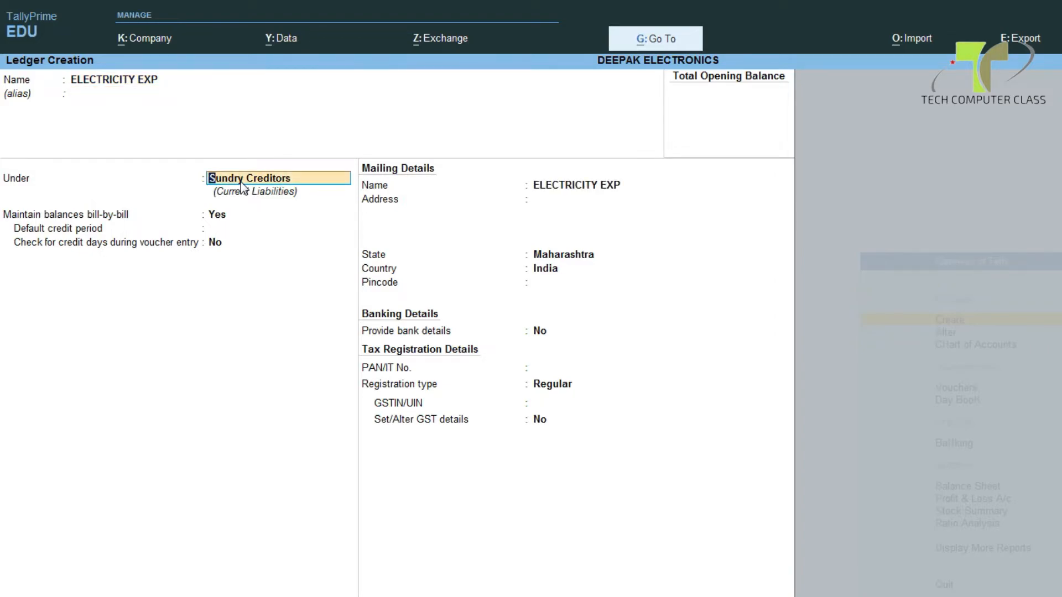
type("D")
key("Return")
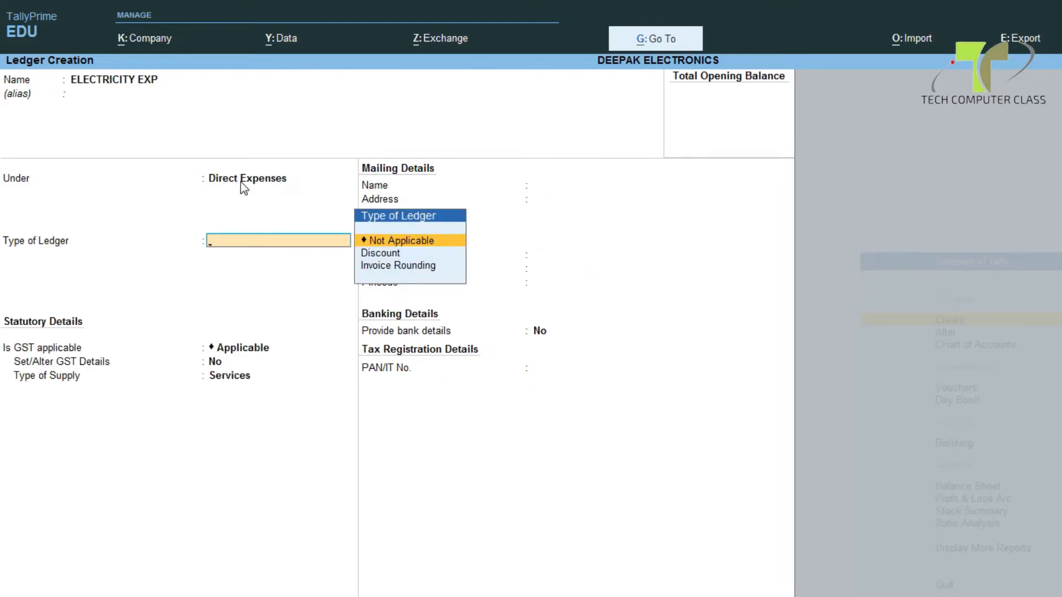
key("ctrl")
key("ctrl+a")
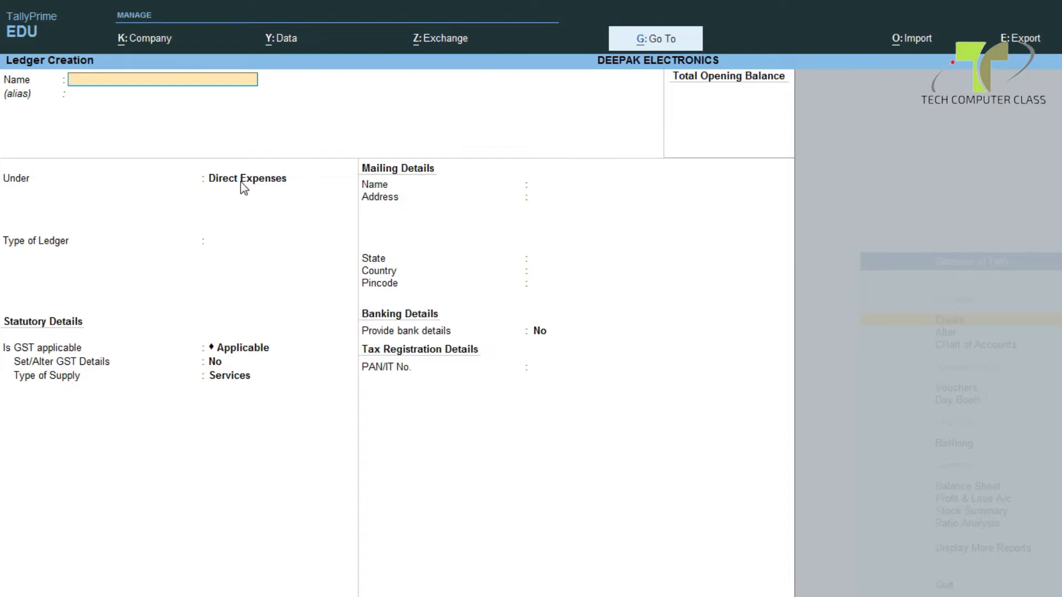
- Create a ledger named PRINTING AND STATIONERY EXP under Direct Expenses and save it with the default details
type("PRINTING AND STATI")
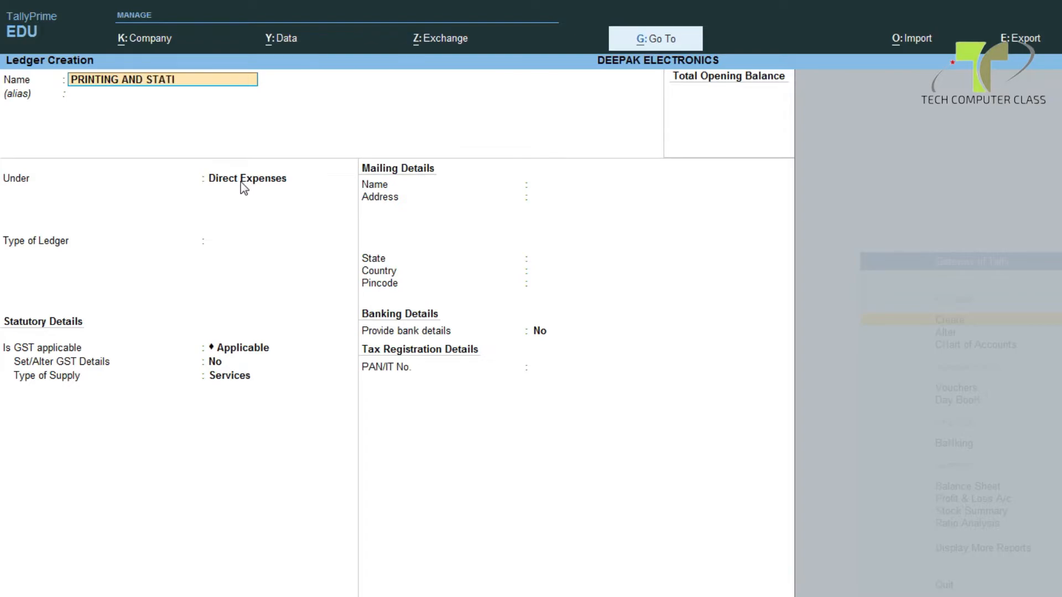
type("ONERY EXP")
key("Return")
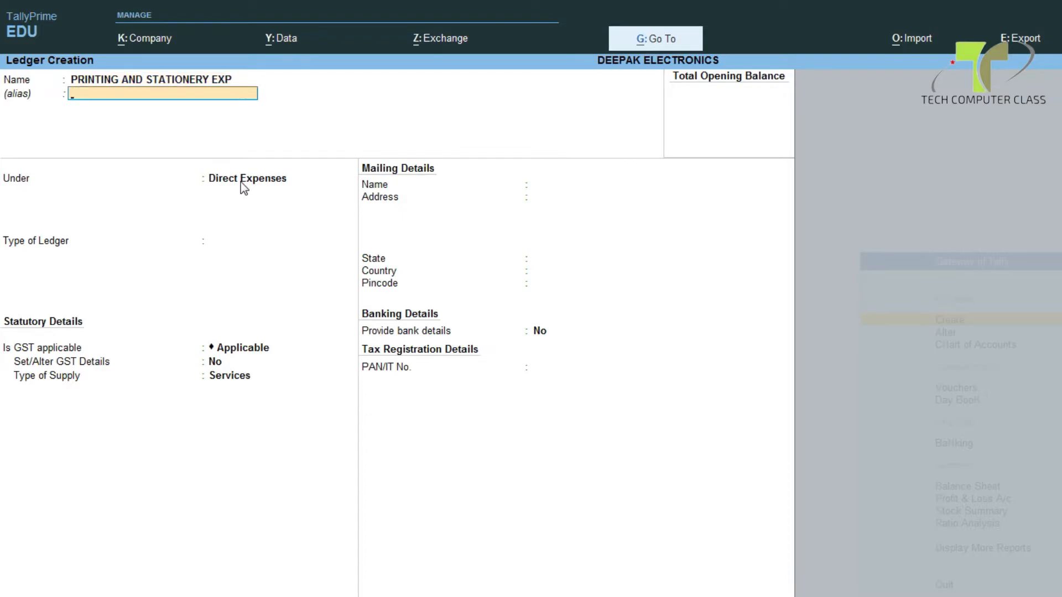
key("ctrl+a")
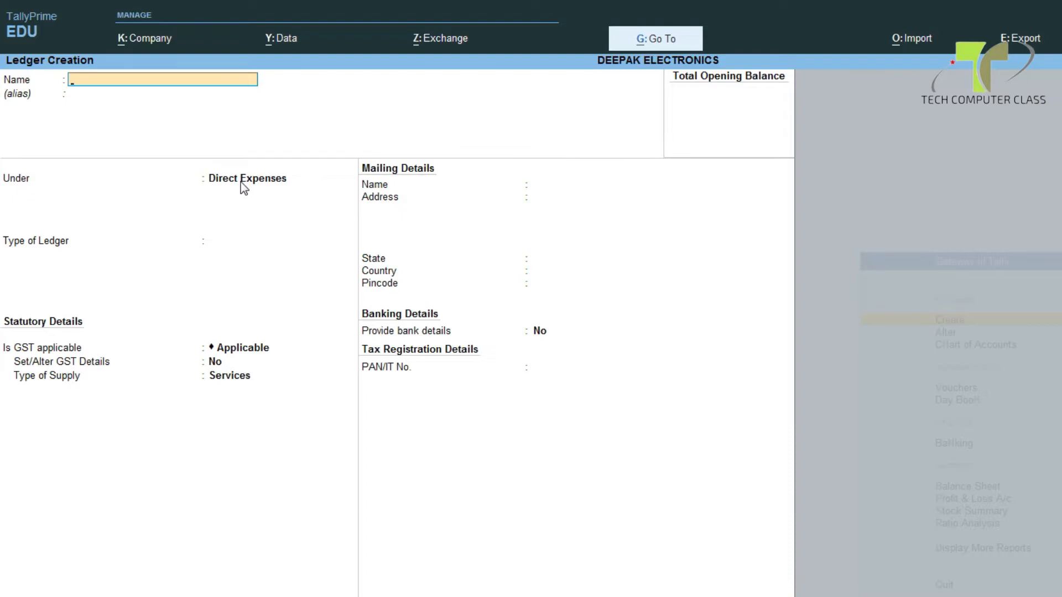
- Create a ledger named TRAVELLING EXP under Direct Expenses and save it with the remaining default details
type("TRAVELL")
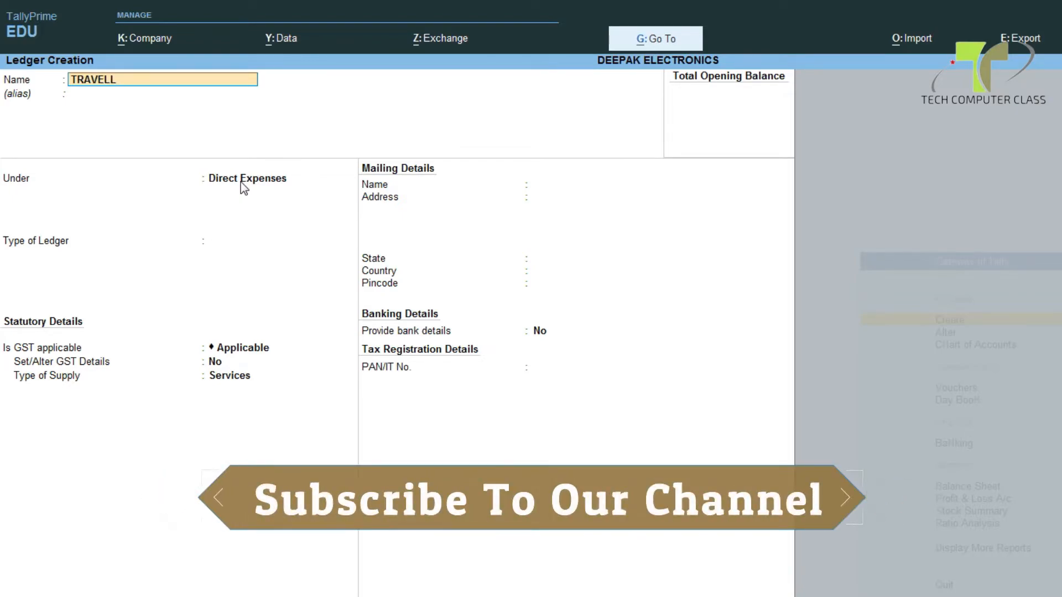
type("ING EXP")
key("Return")
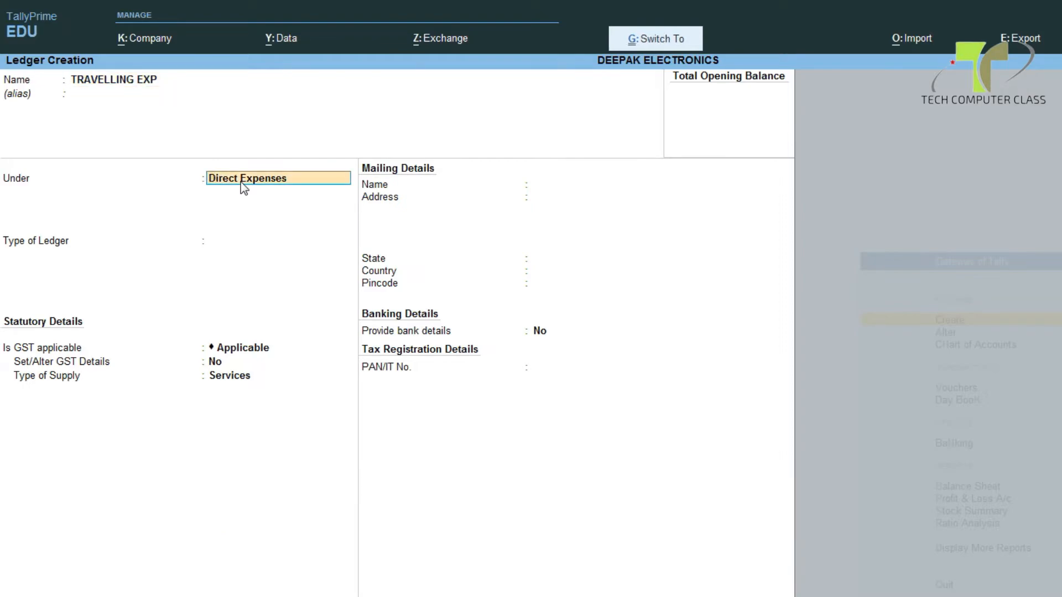
key("ctrl+a")
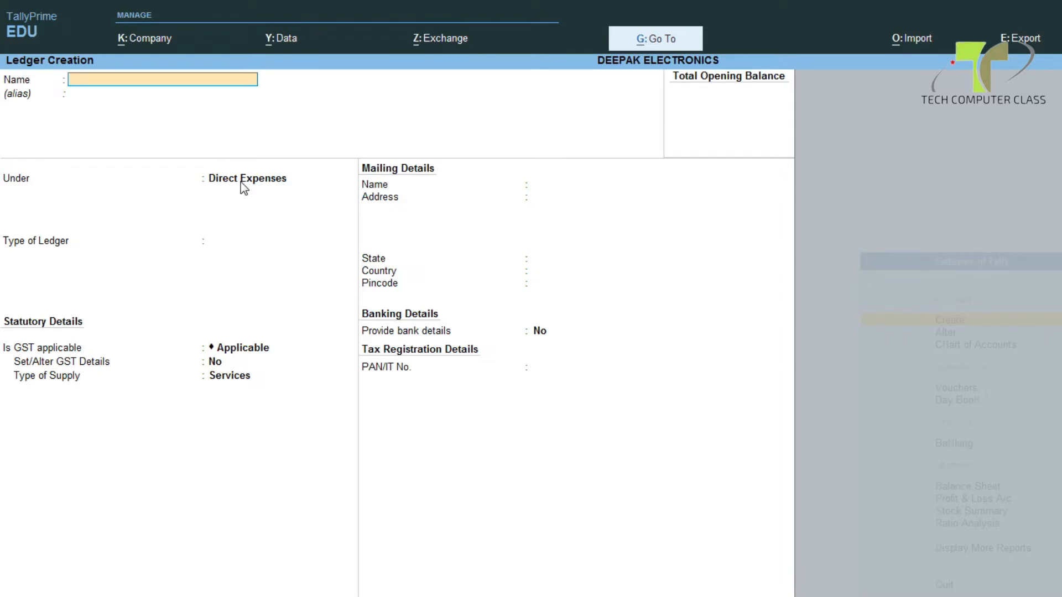
- Create two more ledgers under Direct Expenses, REFRESHMENT EXP and TELEPHONE EXP, saving each with the default details
type("REFRESHMENT EXP")
key("ctrl+a")
type("TELEPHONE EXP")
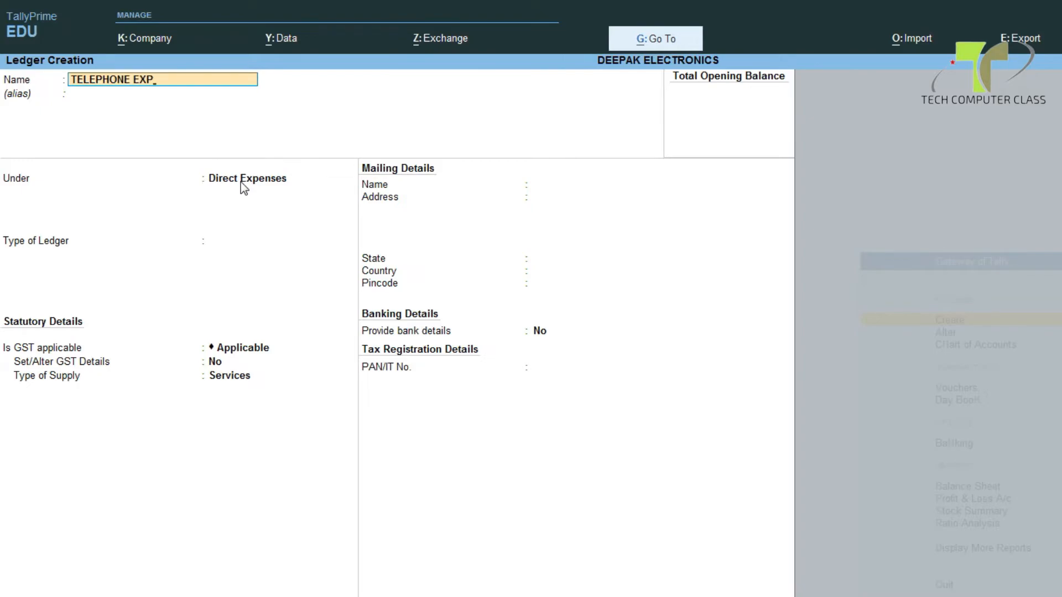
key("ctrl+a")
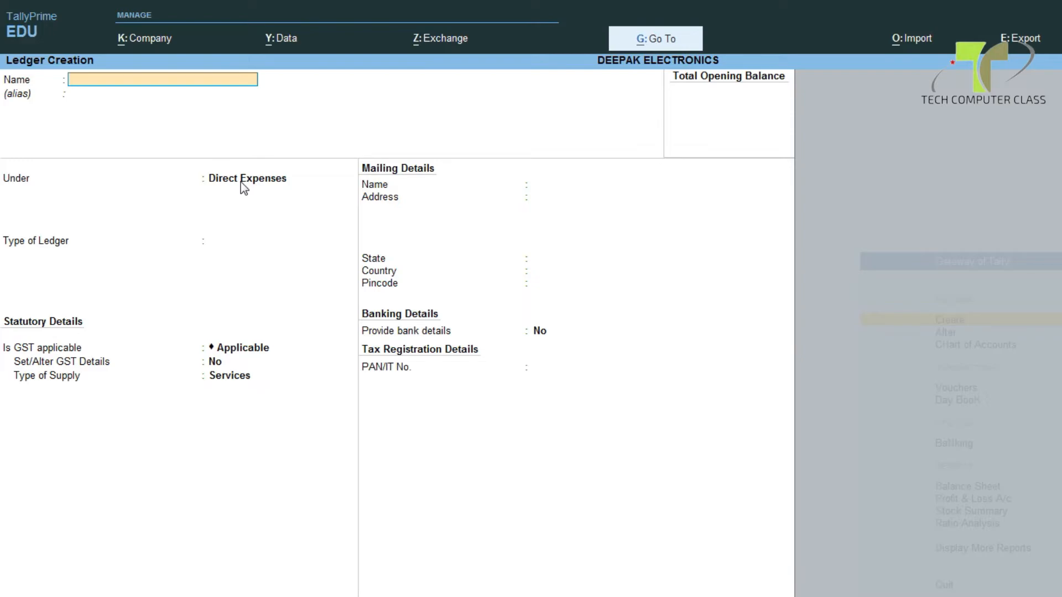
- Leave ledger creation and examine the expanded list of masters, showing the inactive master types and hiding them again
key("Escape")
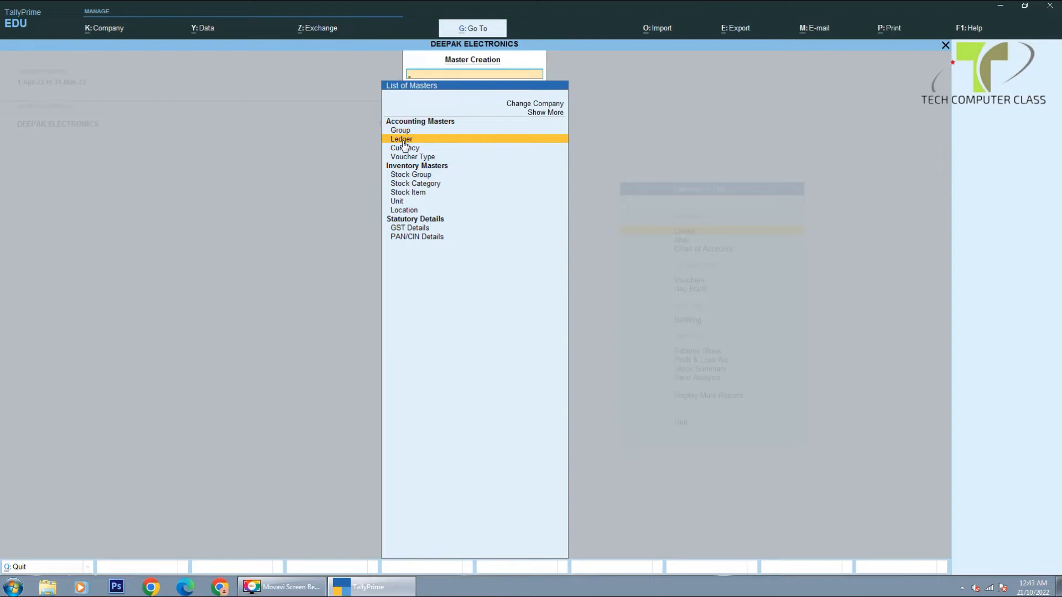
left_click(538, 115)
left_click(538, 115)
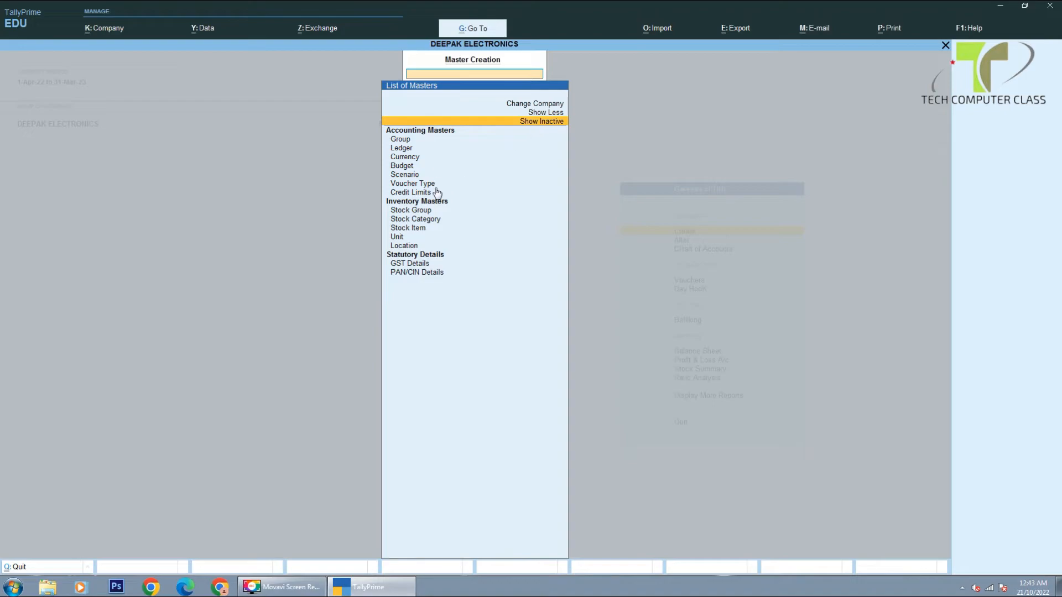
left_click(525, 124)
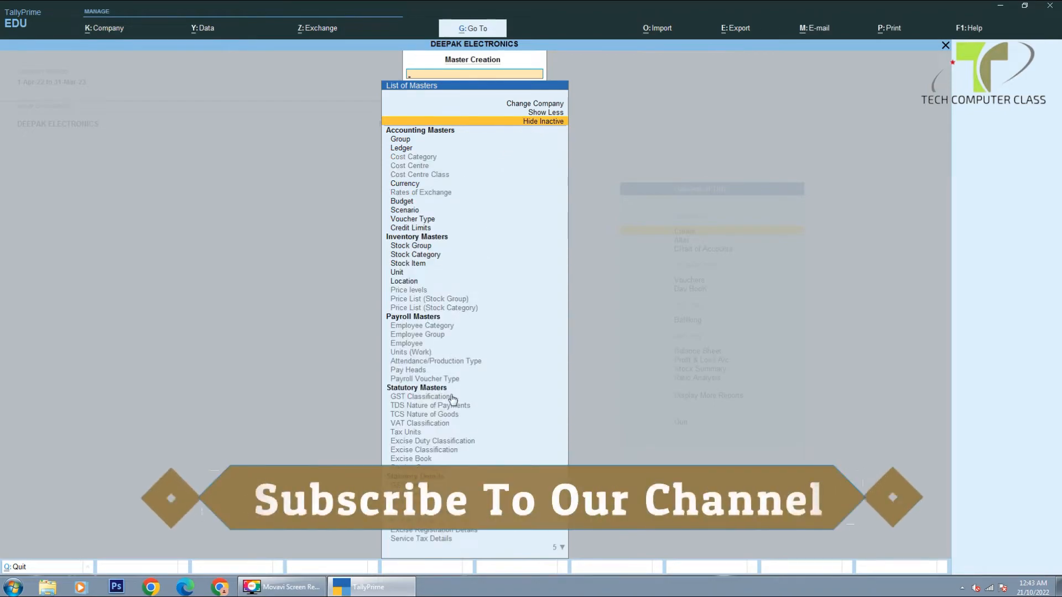
left_click(535, 120)
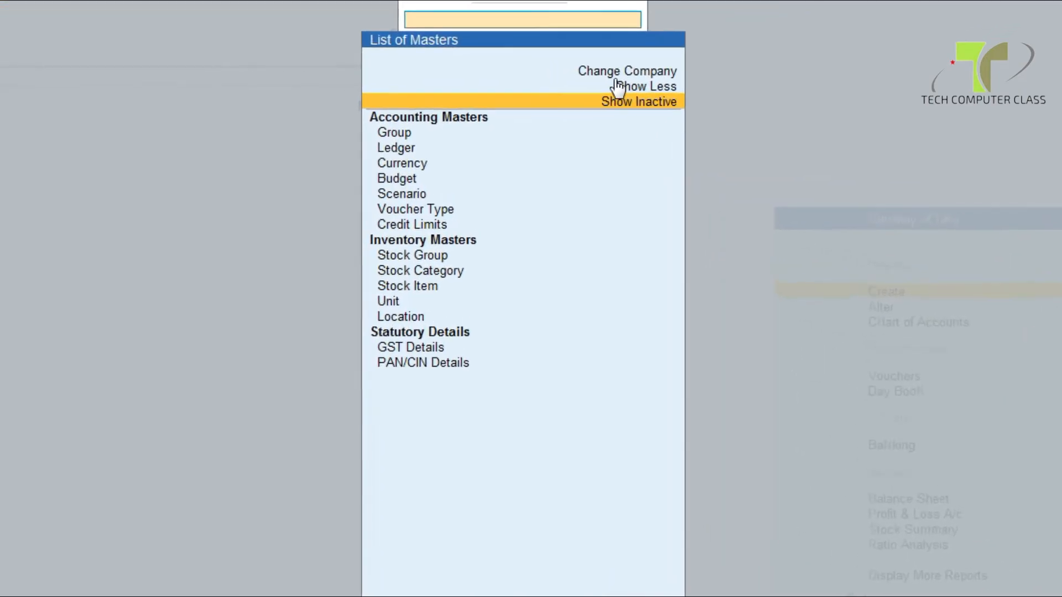
left_click(393, 143)
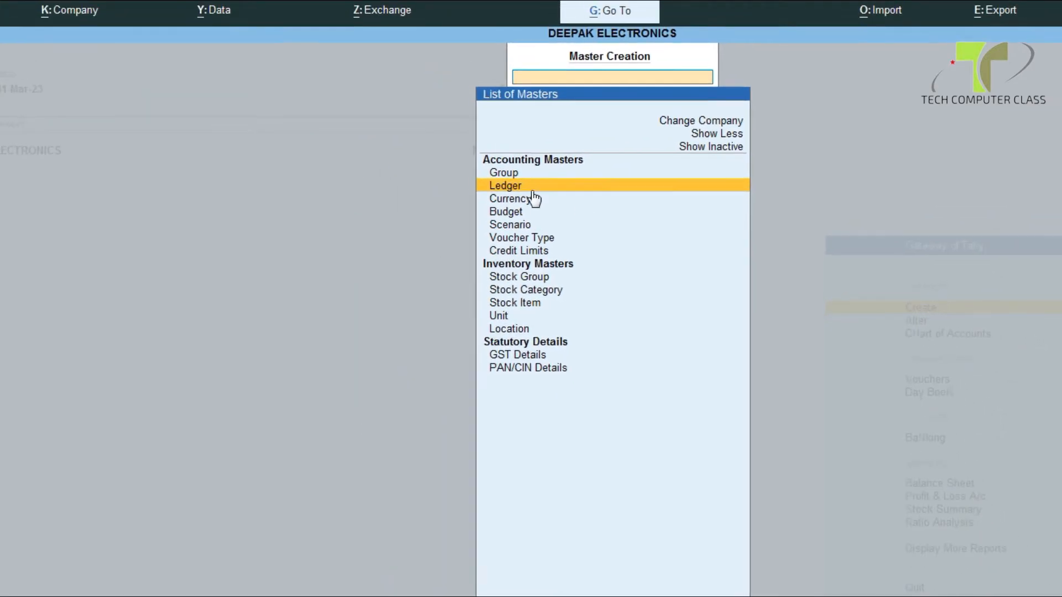
left_click(520, 187)
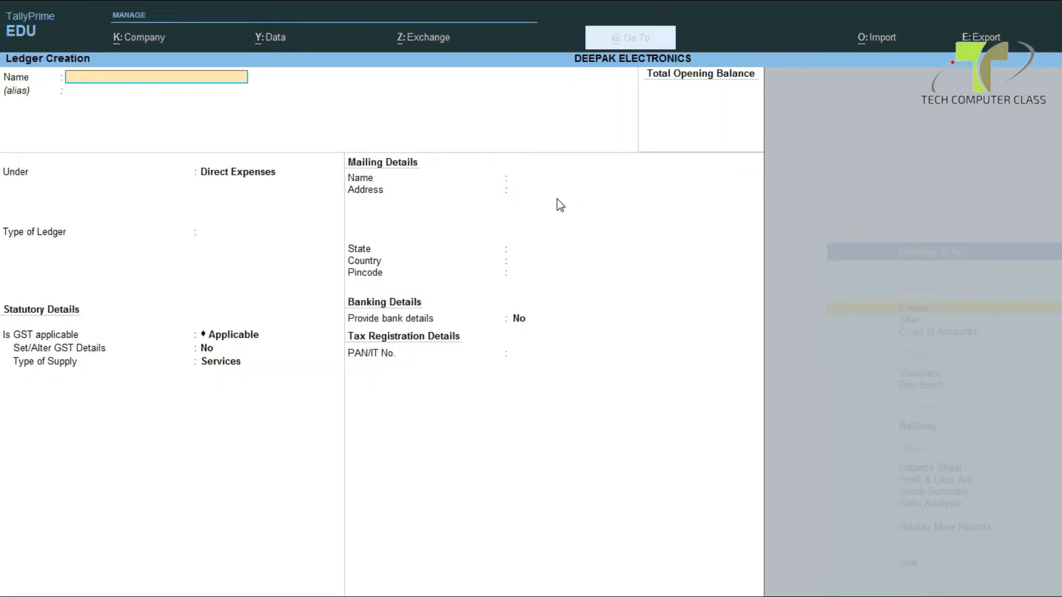
key("Escape")
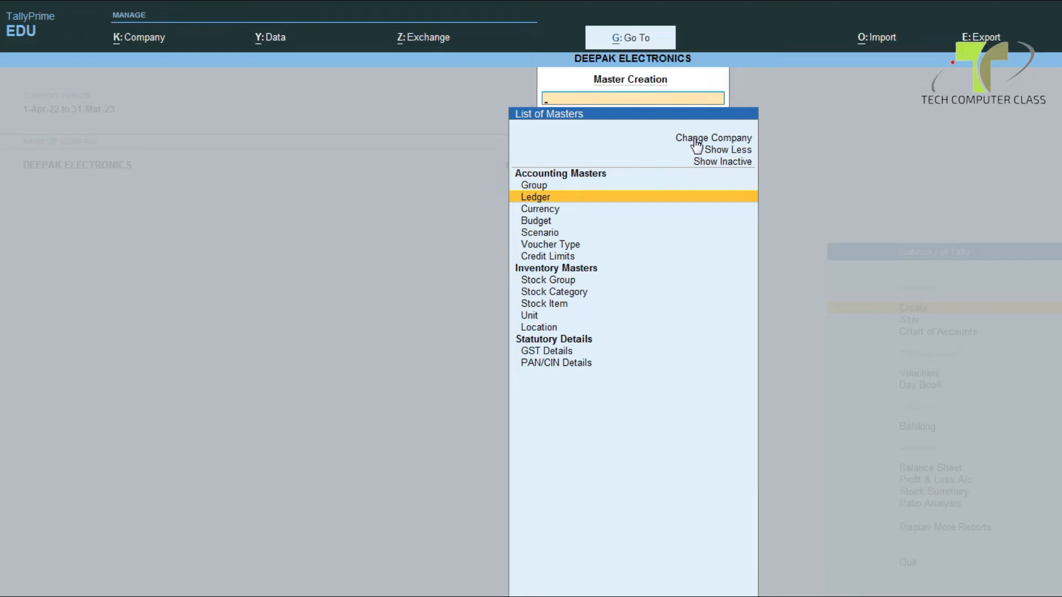
key("Escape")
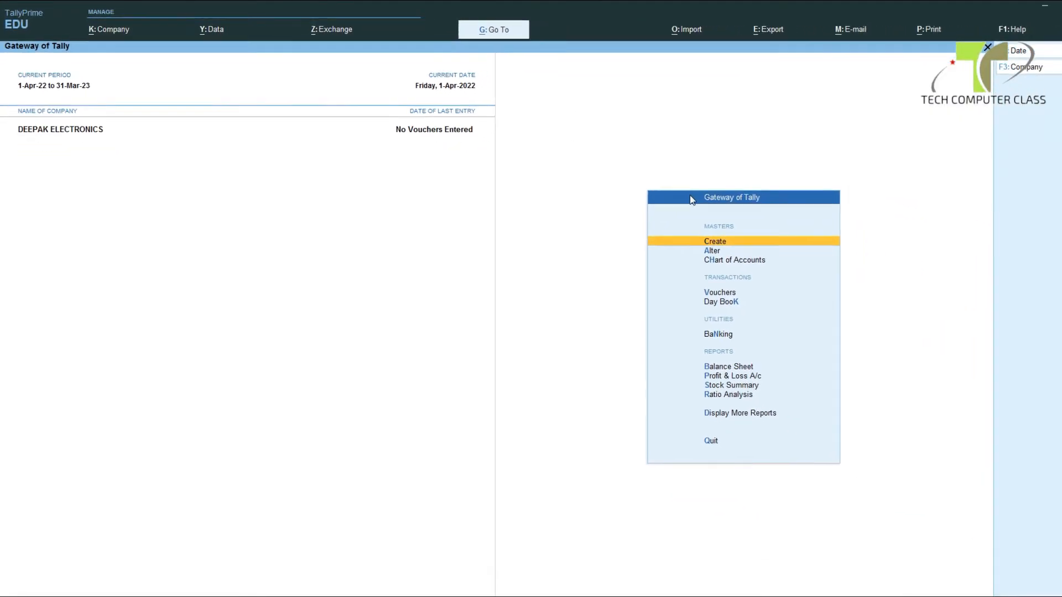
- Open the list of existing ledgers for alteration to check the ledgers created for the company
left_click(710, 252)
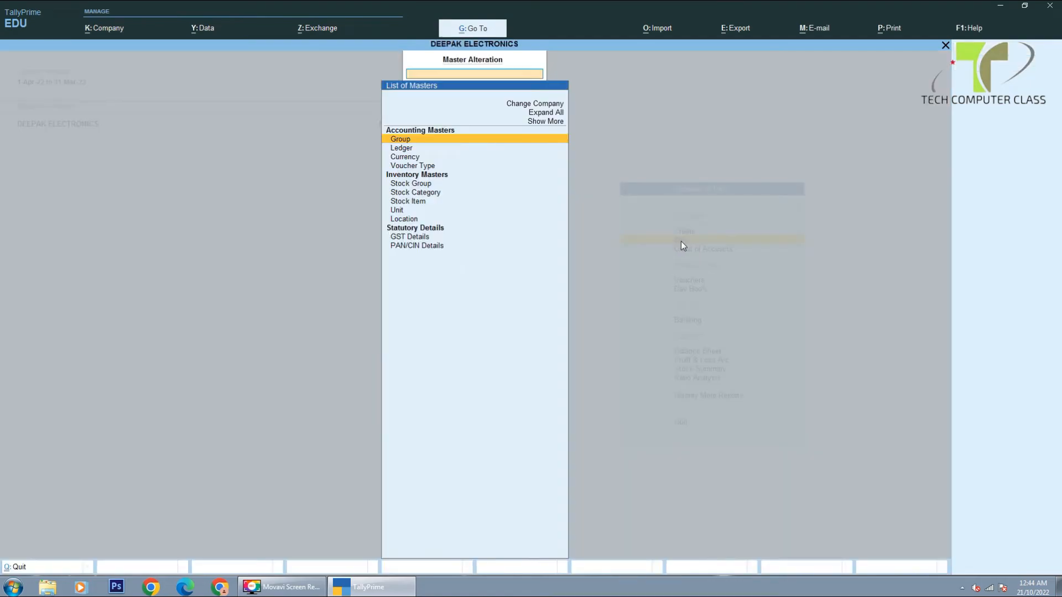
left_click(401, 150)
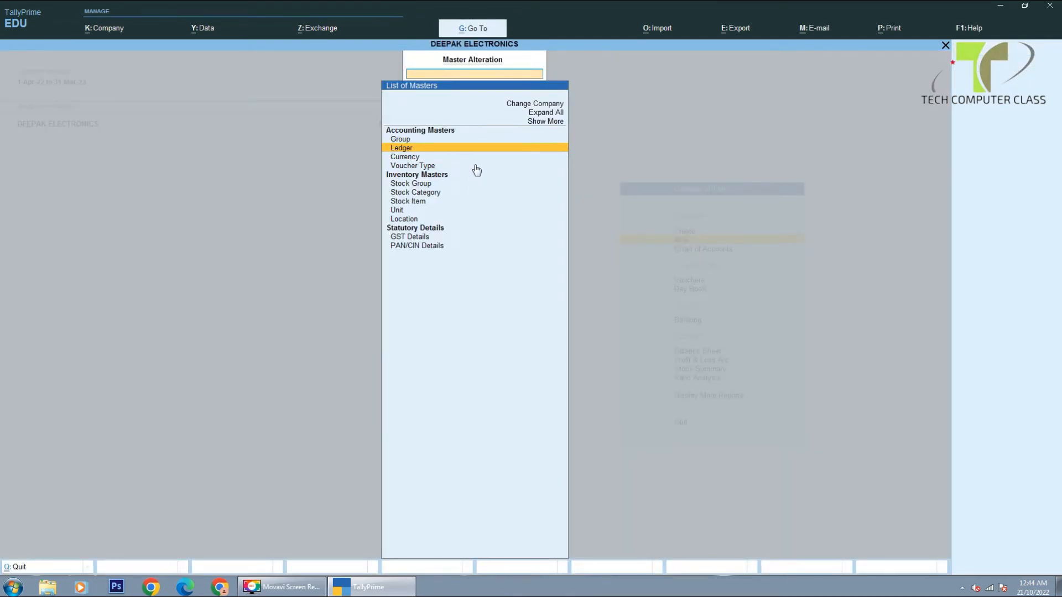
key("Return")
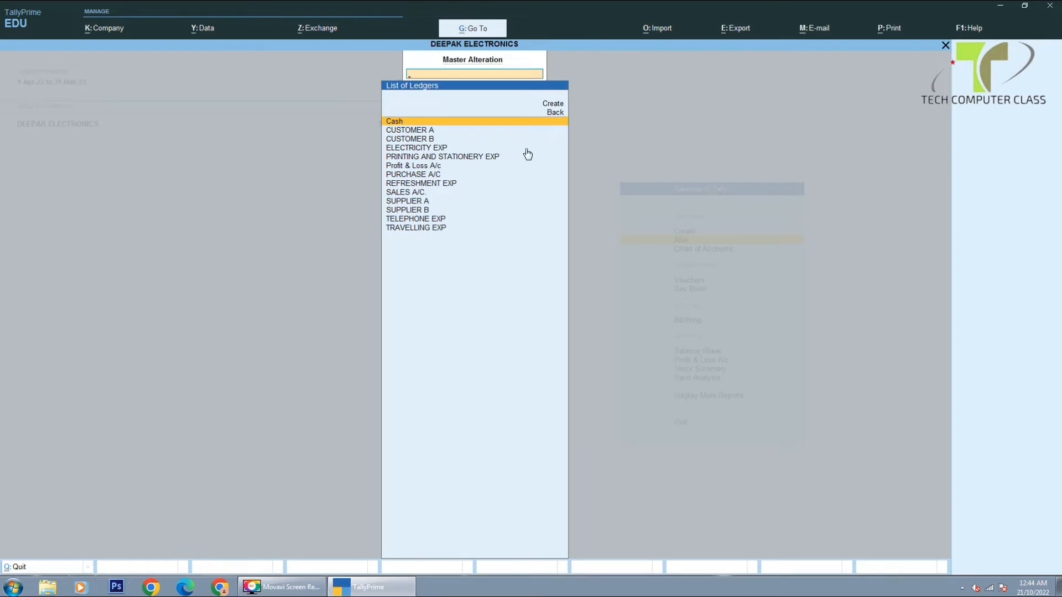
left_click(549, 104)
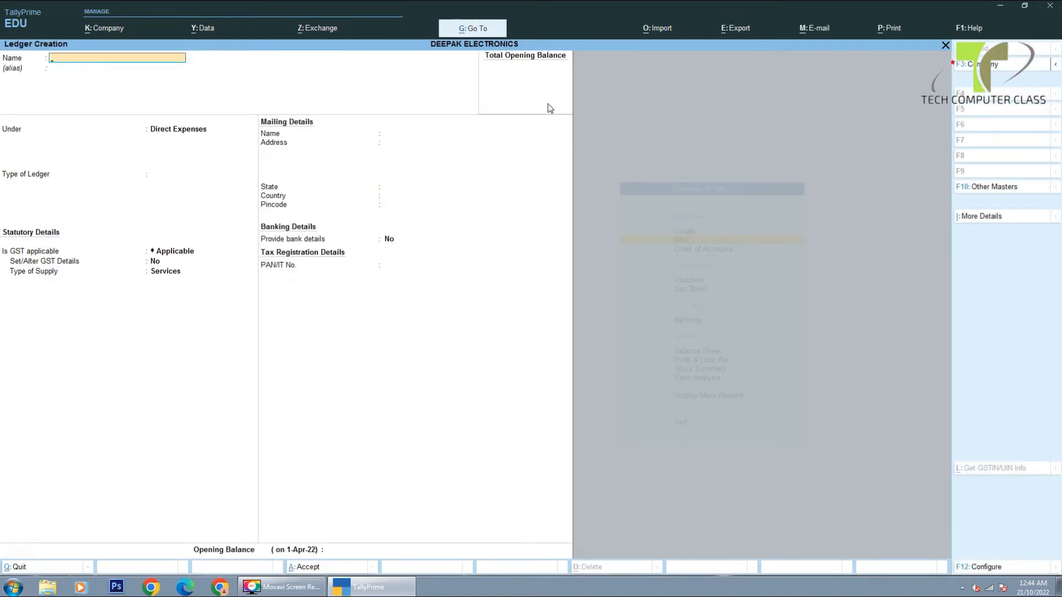
key("Escape")
key("y")
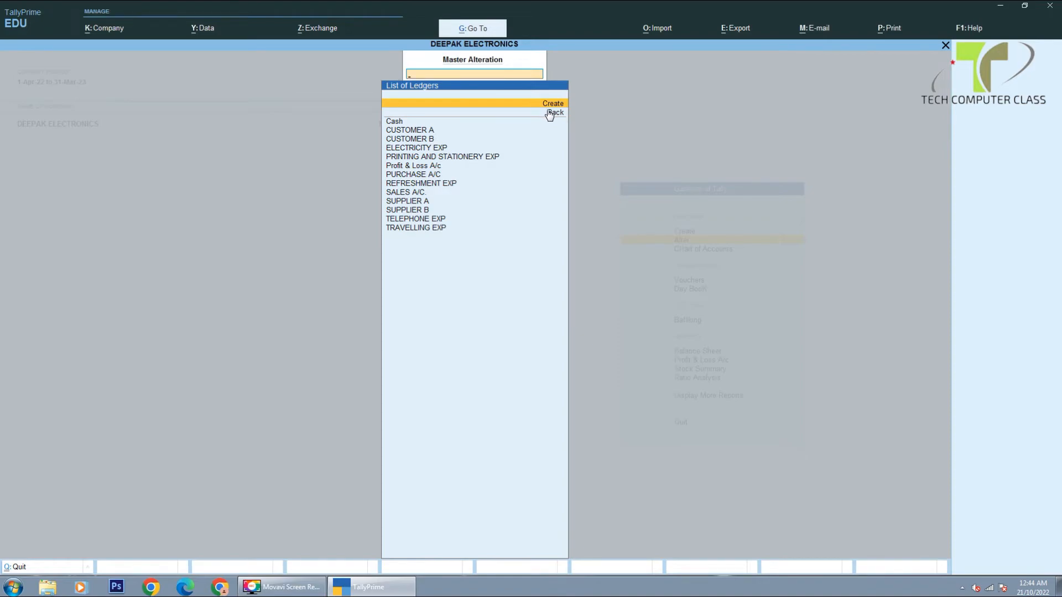
left_click(473, 113)
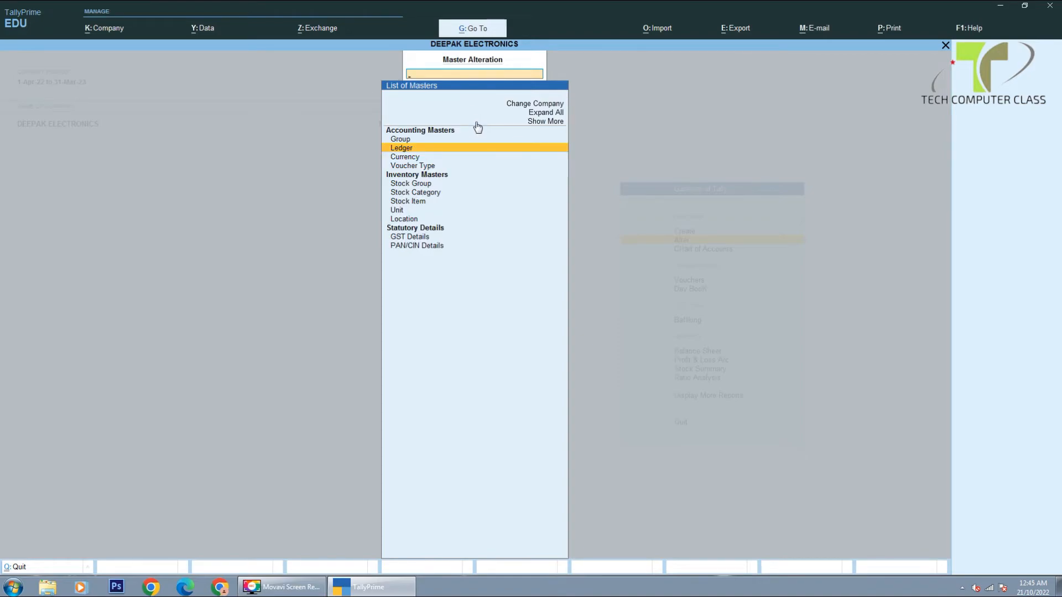
key("Escape")
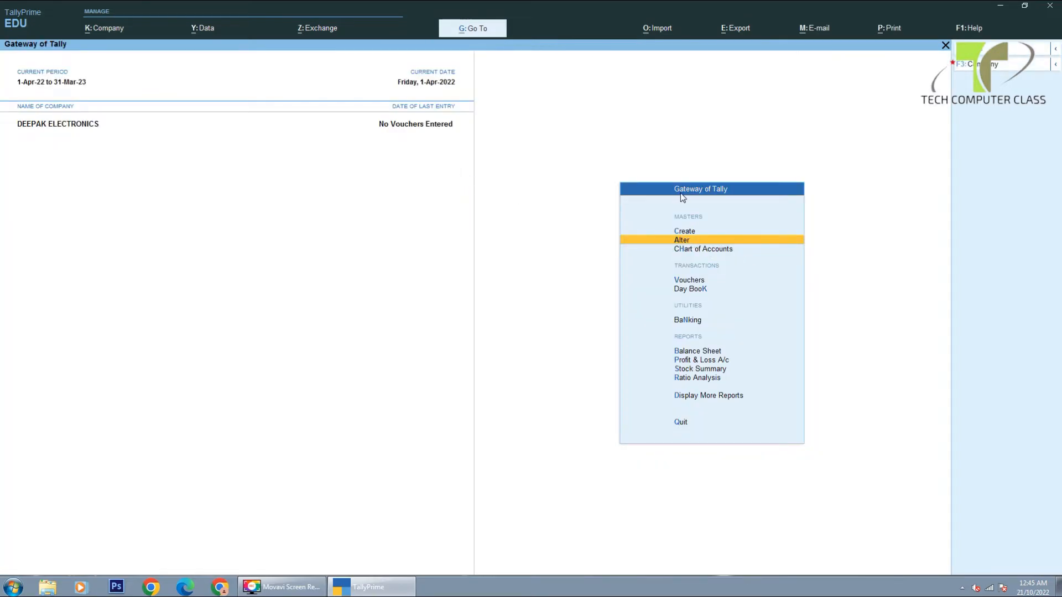
- Review the ledgers available for alteration and return to the Gateway of Tally
left_click(684, 242)
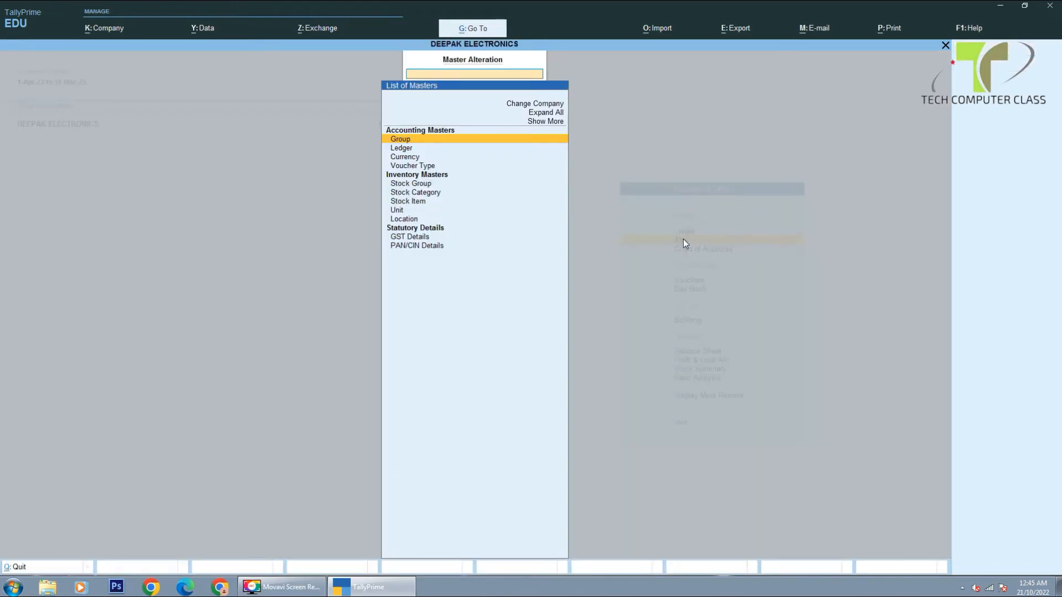
left_click(407, 149)
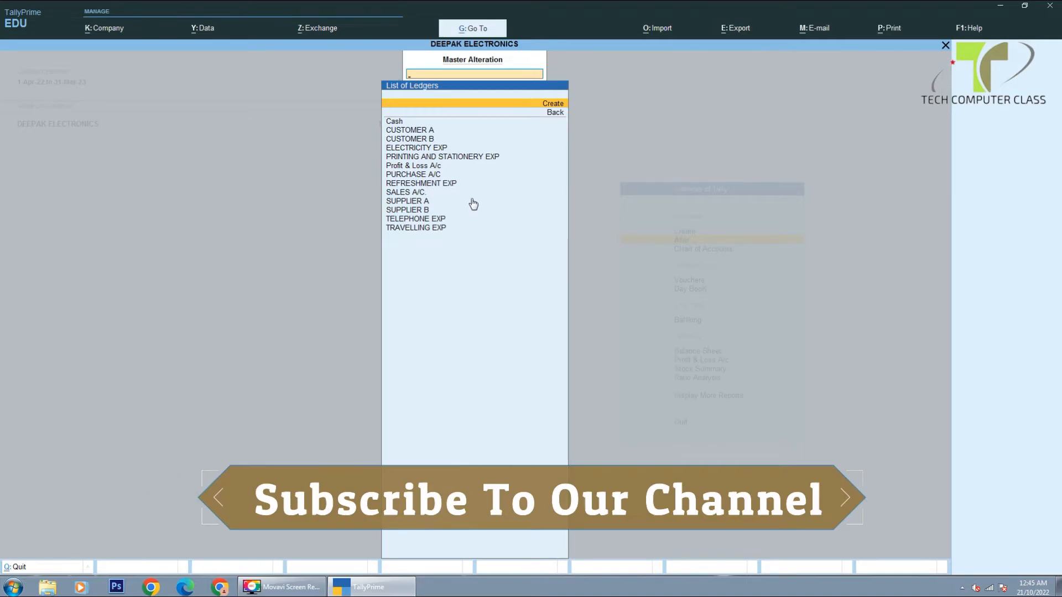
key("Escape")
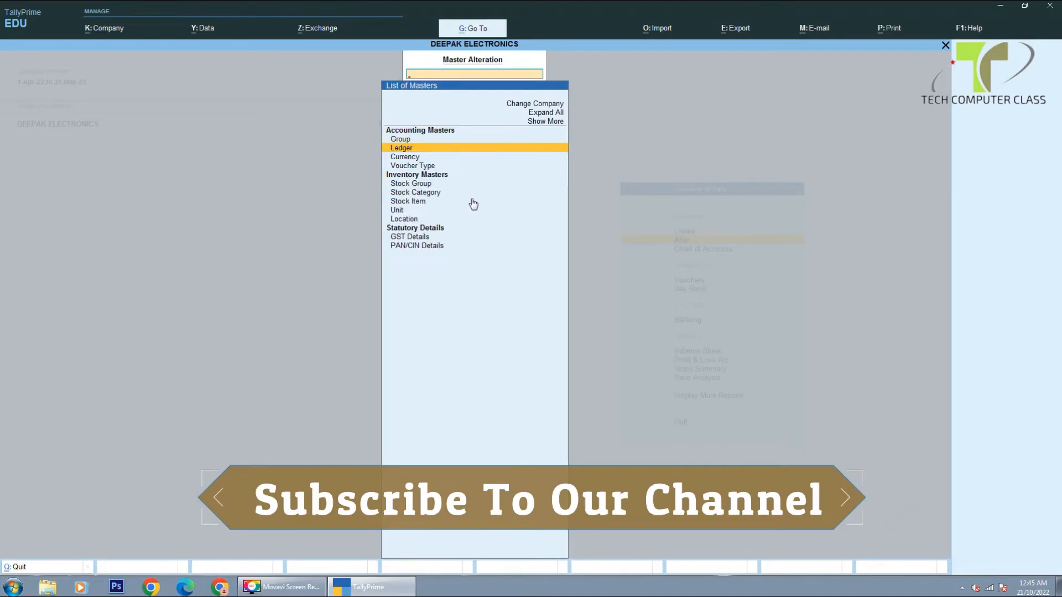
key("Escape")
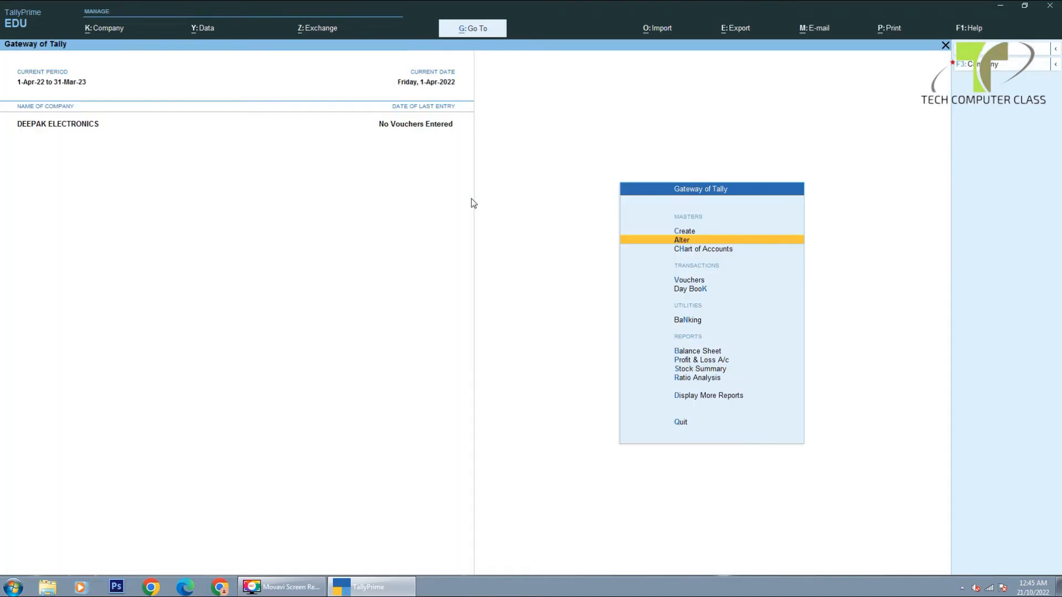
key("Up")
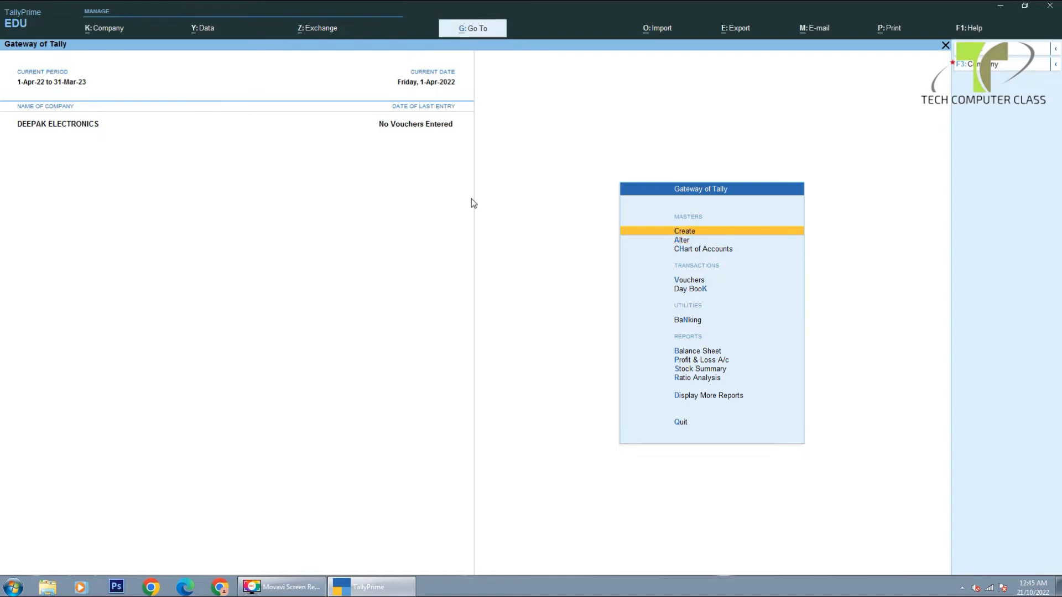
key("Return")
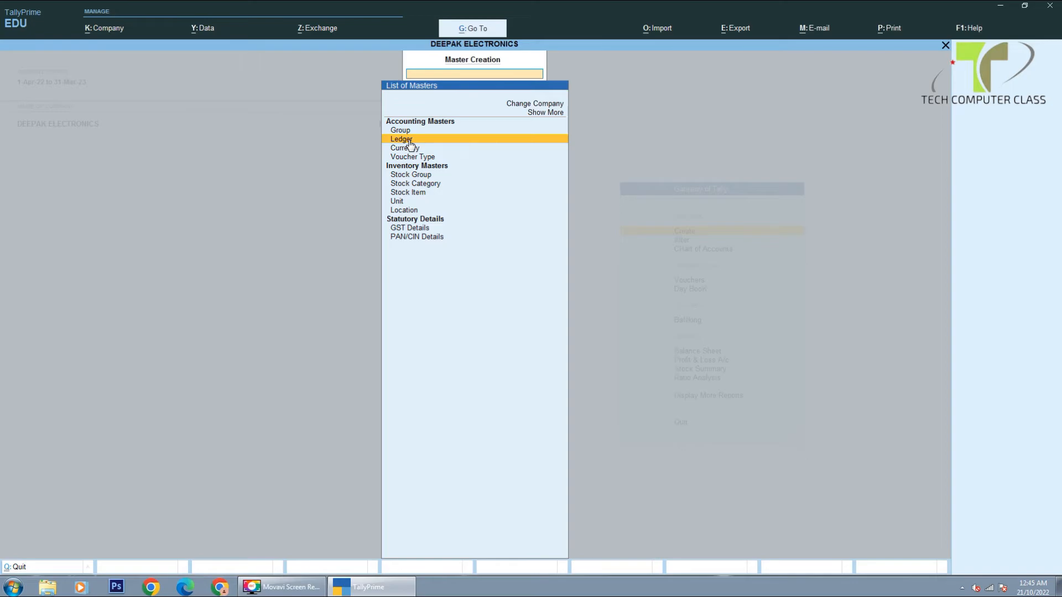
key("Escape")
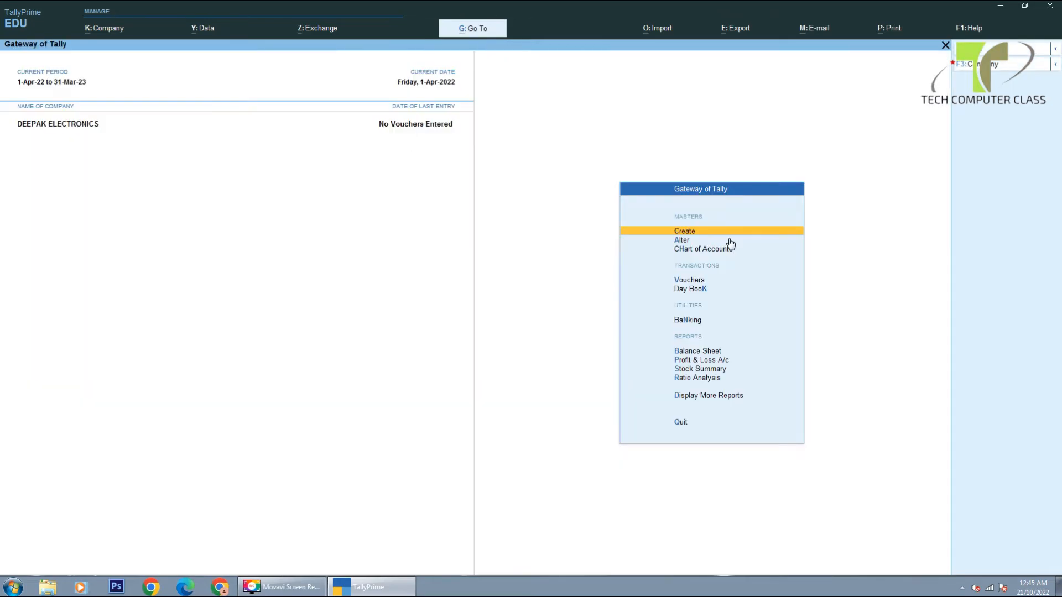
left_click(682, 240)
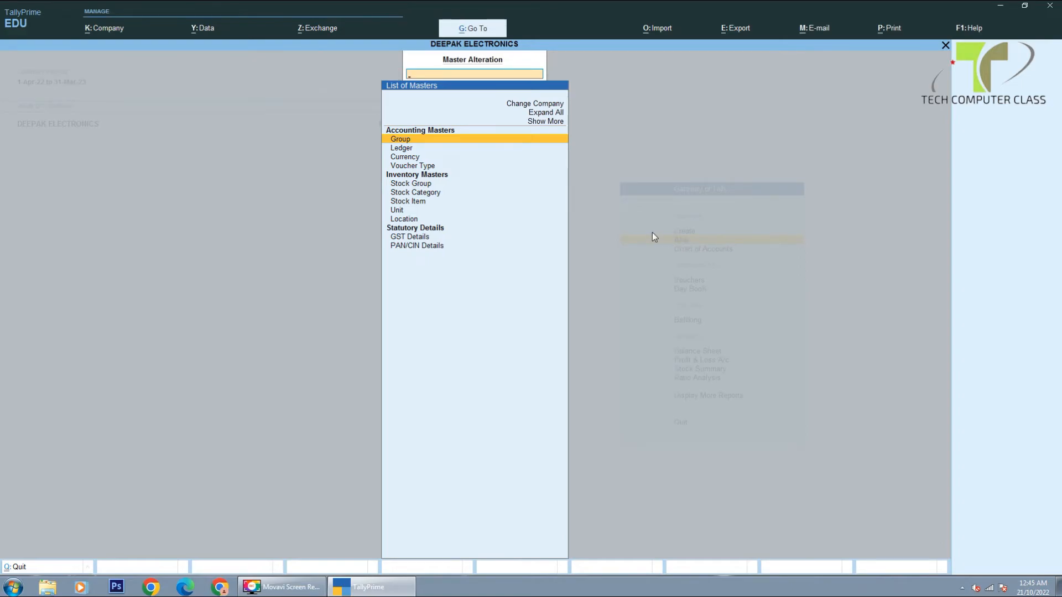
key("Escape")
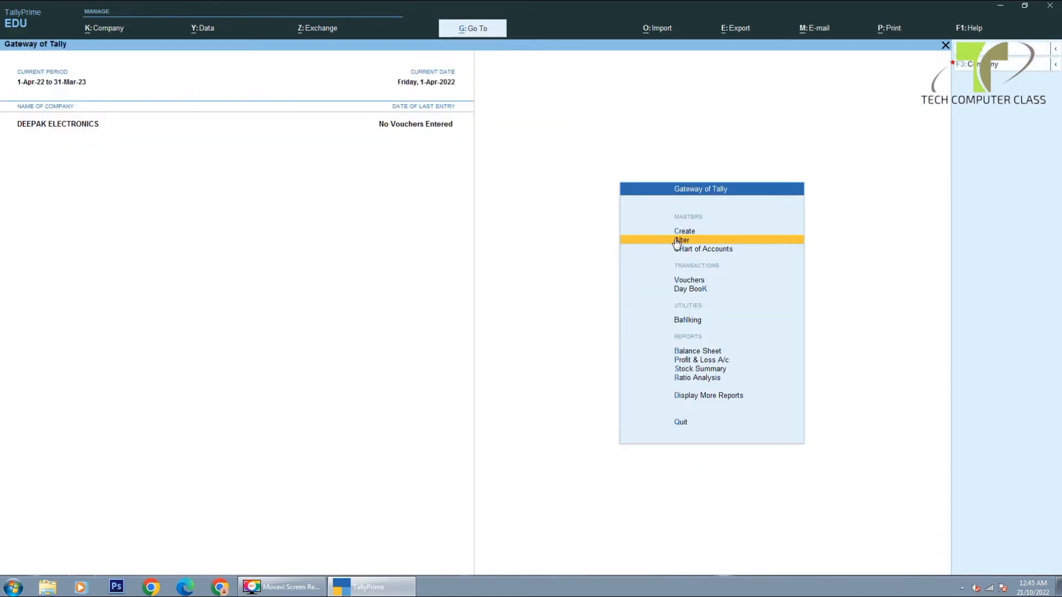
- Alter the CUSTOMER B ledger by entering MUMBAI as its mailing address, save it and return to the Gateway of Tally
left_click(677, 241)
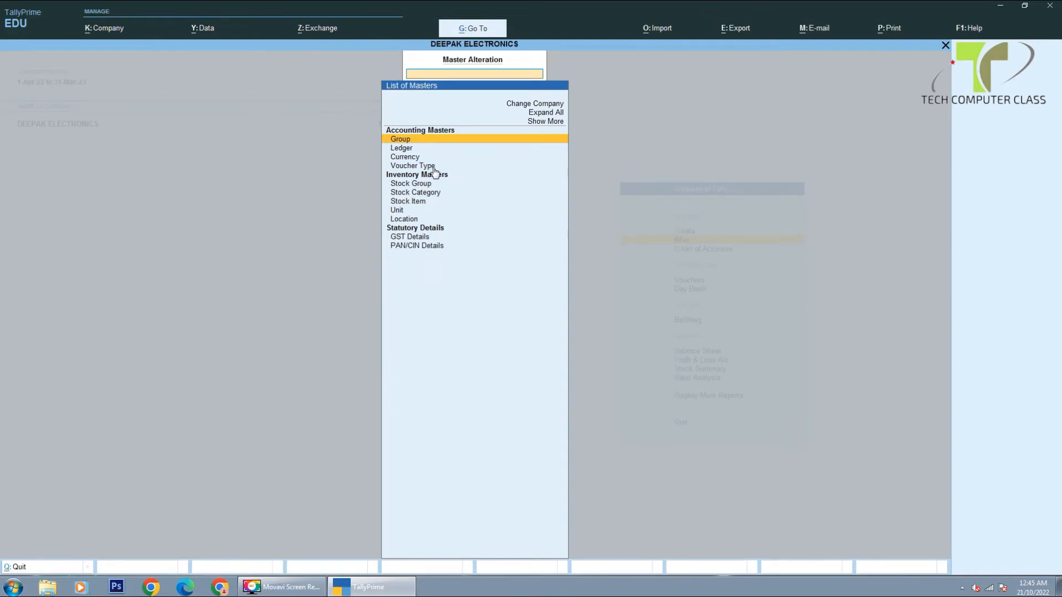
left_click(406, 148)
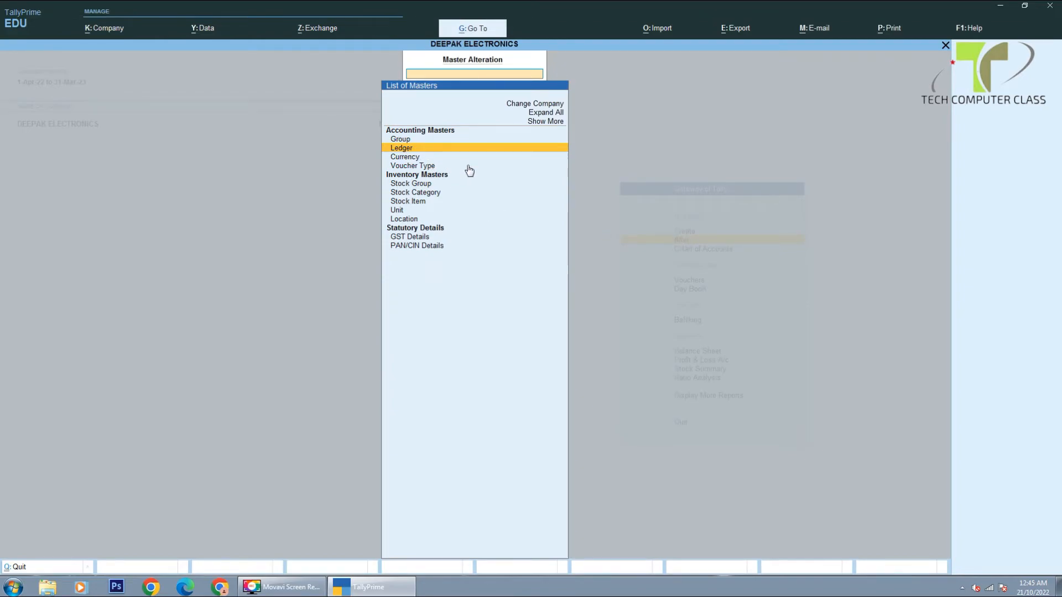
key("Return")
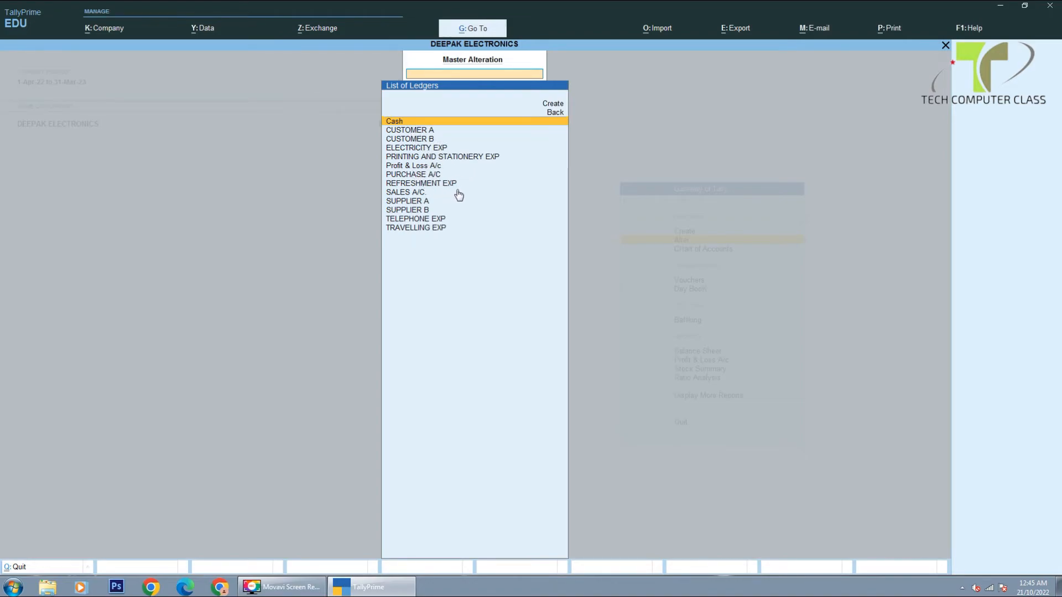
left_click(550, 105)
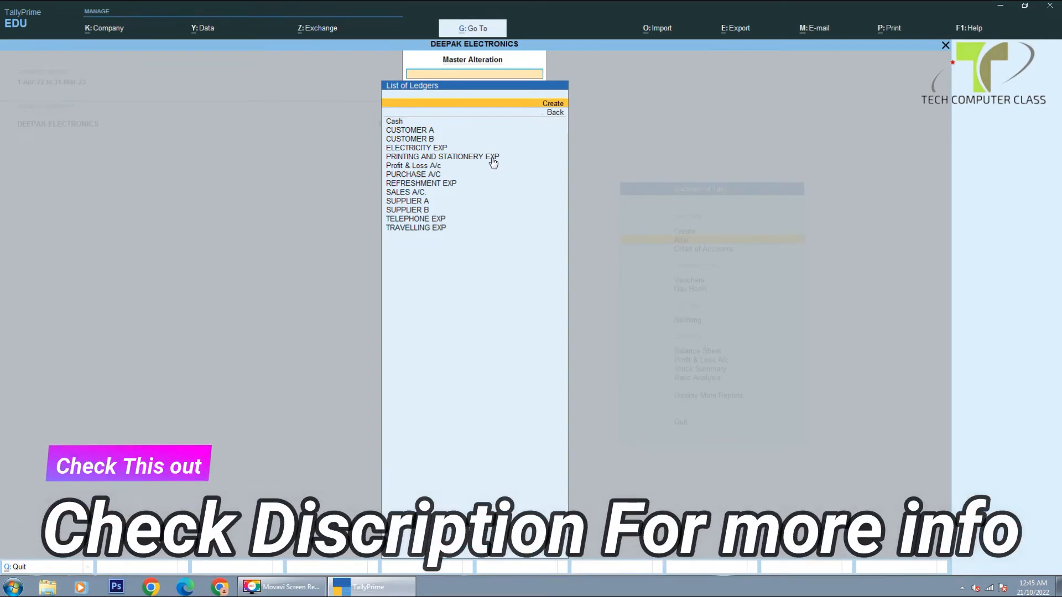
left_click(439, 141)
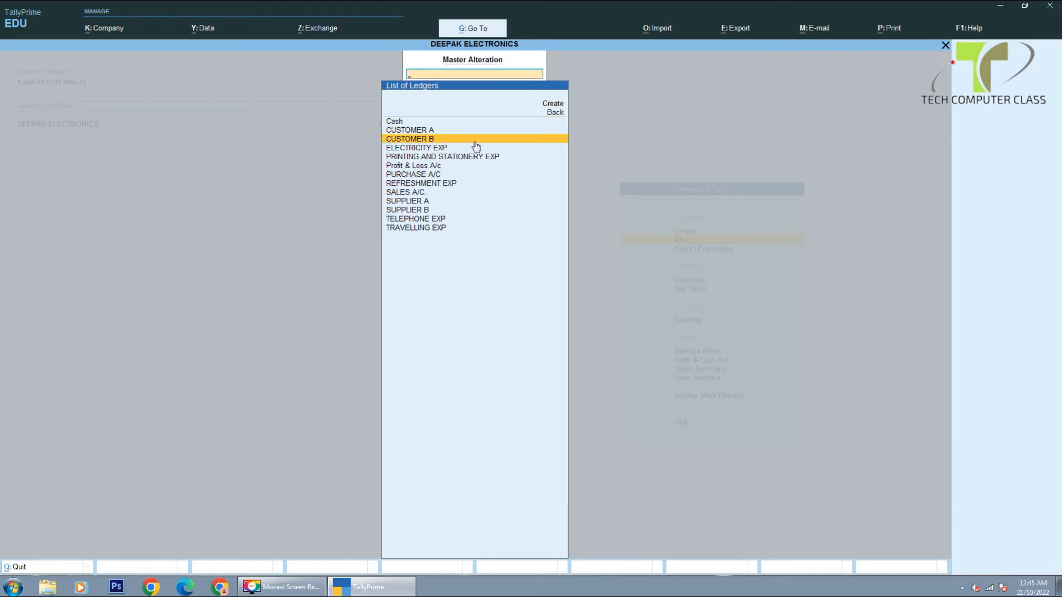
left_click(472, 142)
left_click(444, 139)
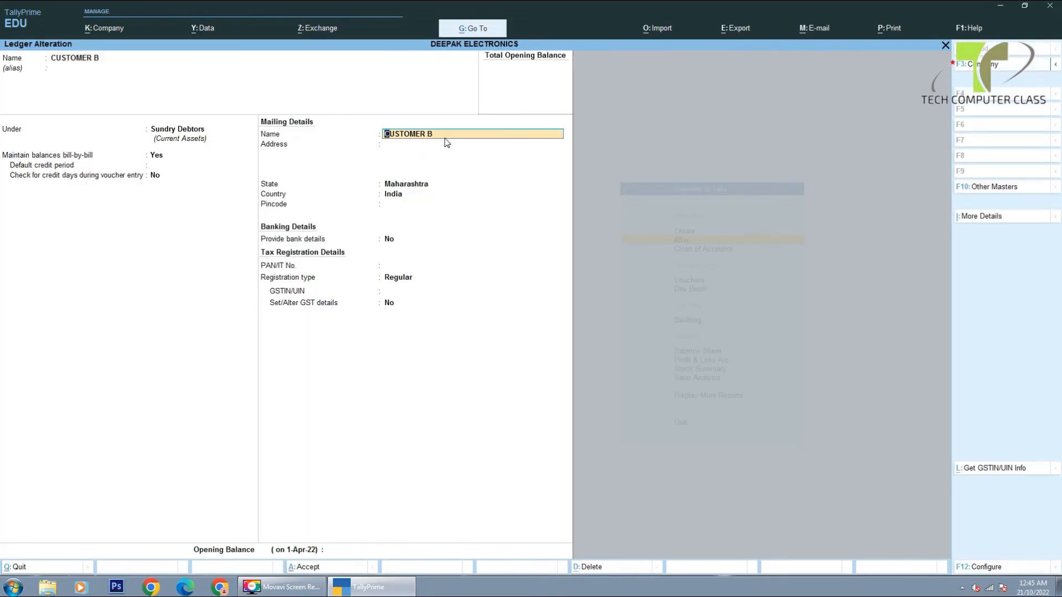
key("Return")
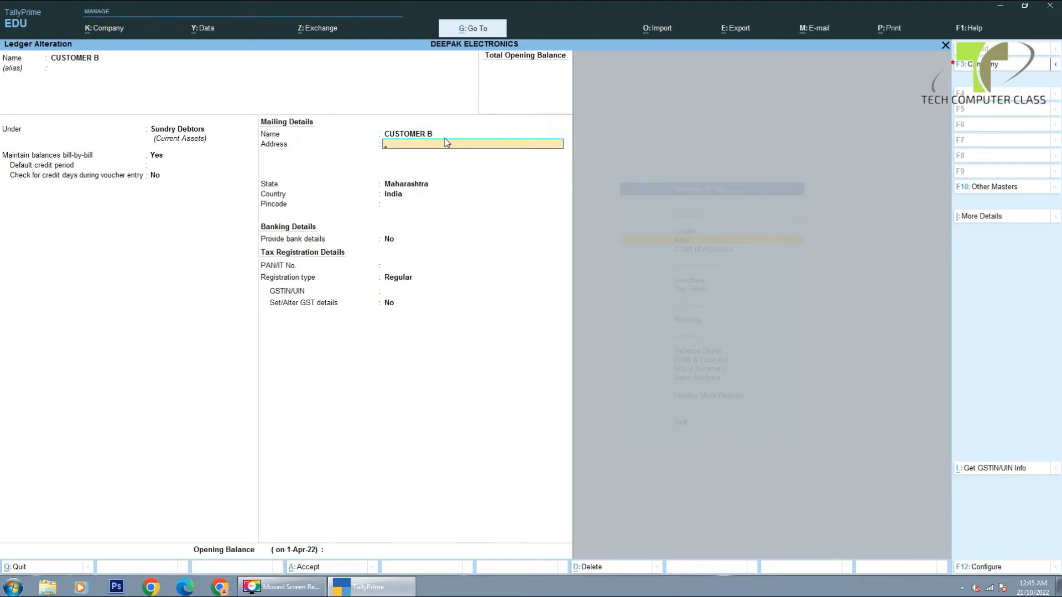
type("MUMBAI")
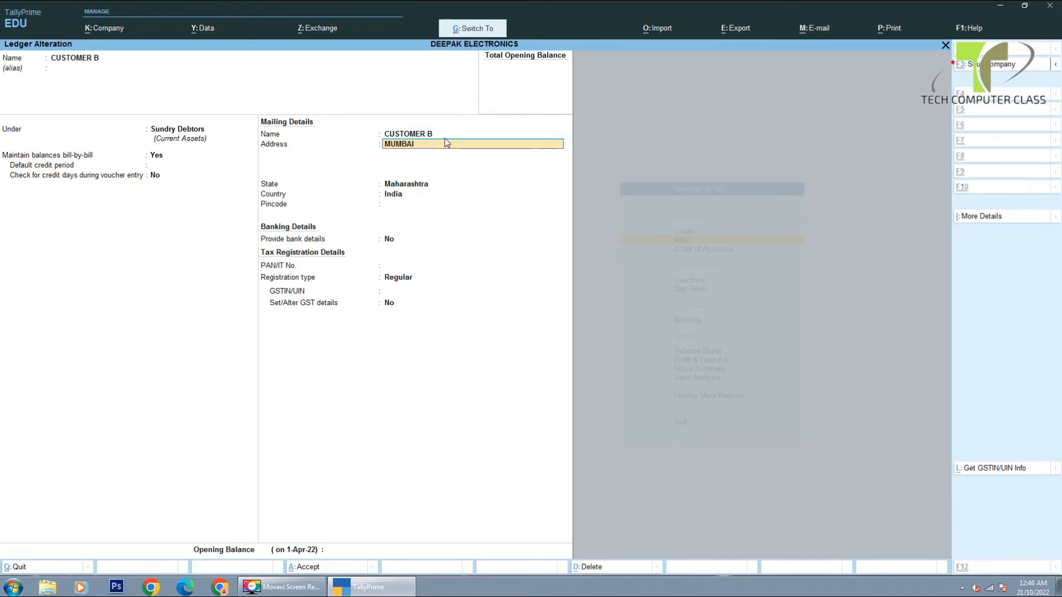
key("ctrl+a")
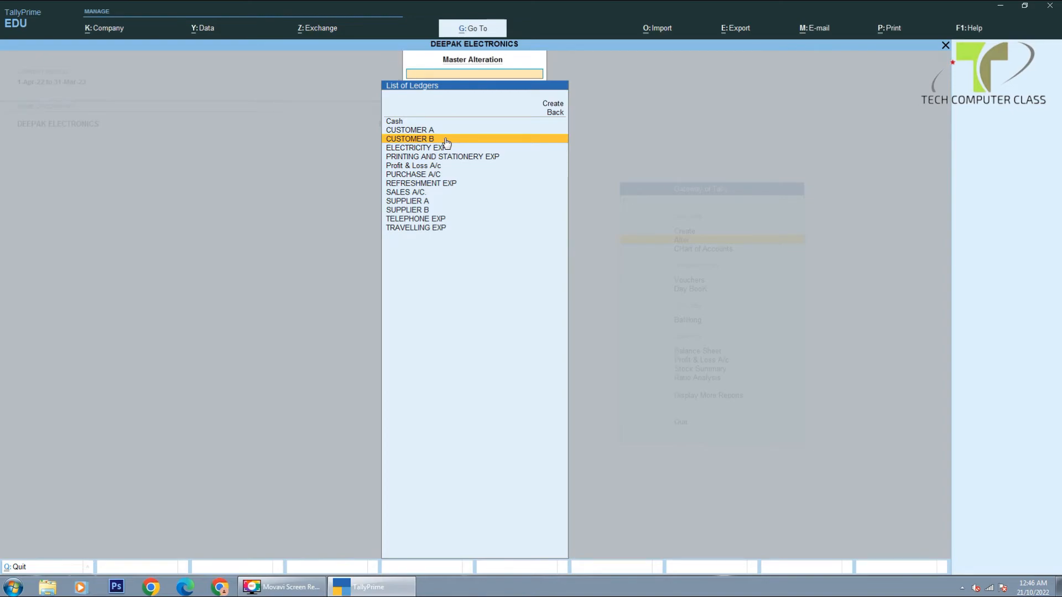
key("BackSpace")
key("Escape")
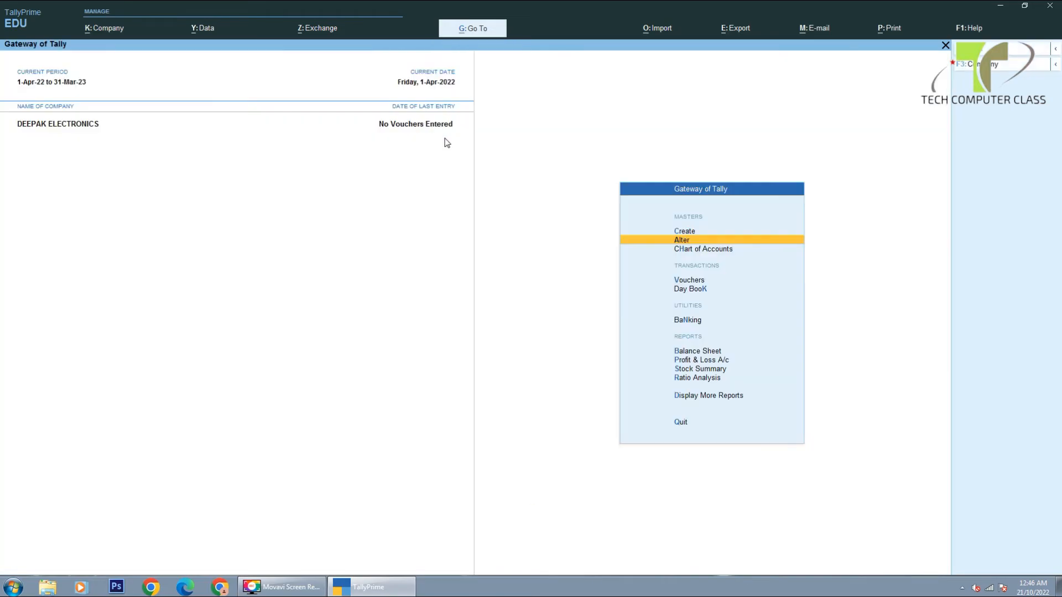